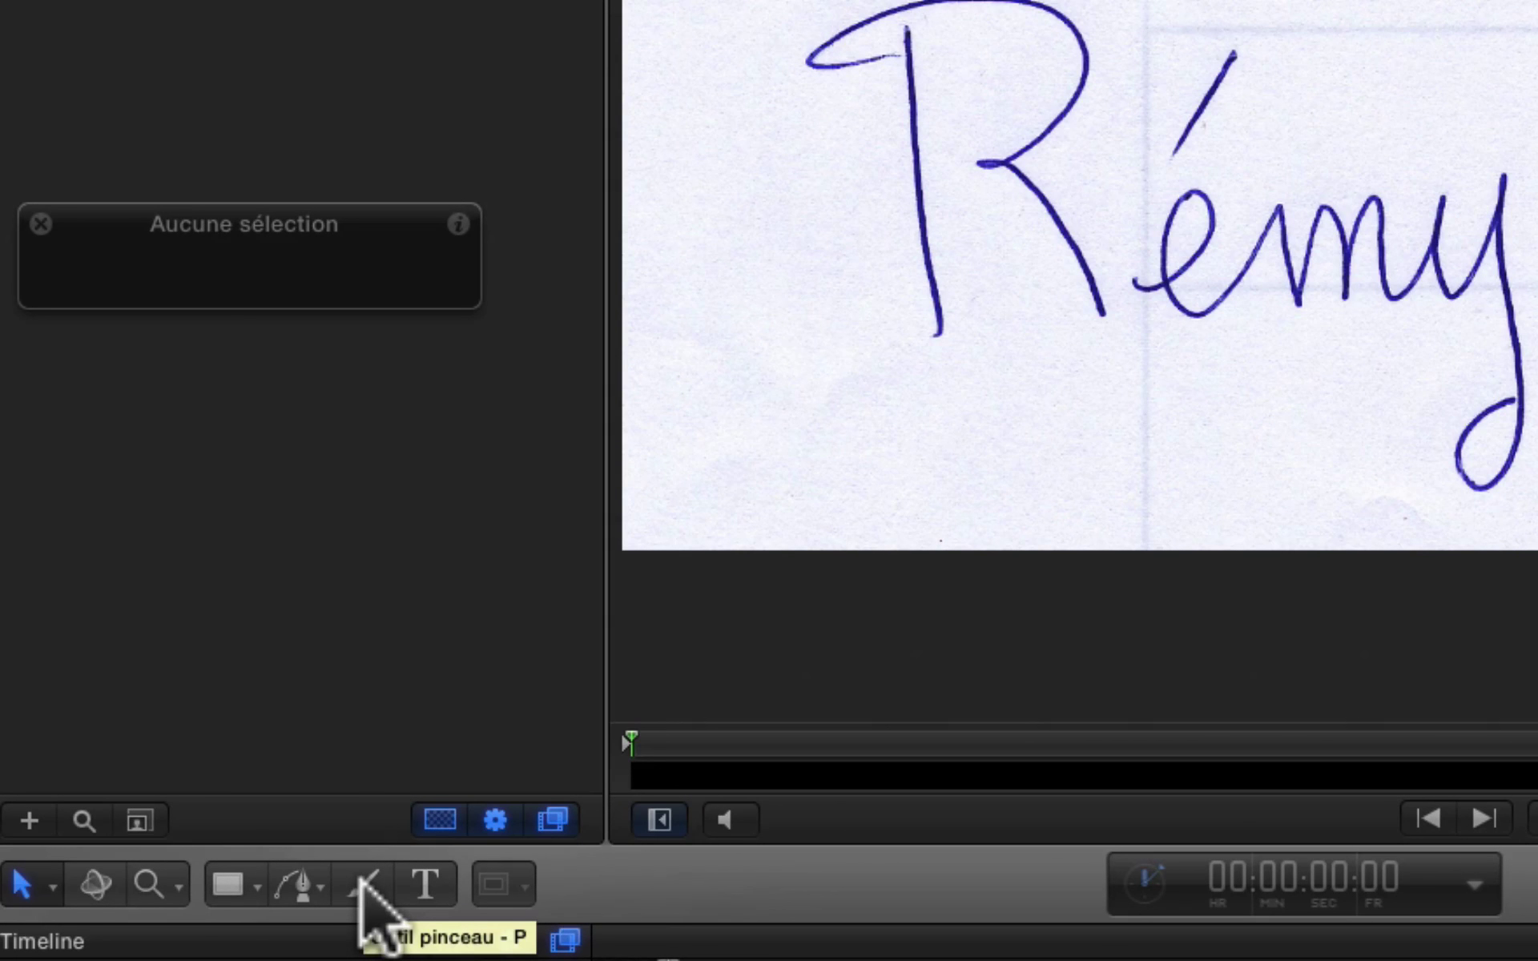
# - Set up the Paintbrush tool with a width of 90 pixels and the traditional Chalk Hard shape style
pyautogui.click(362, 884)
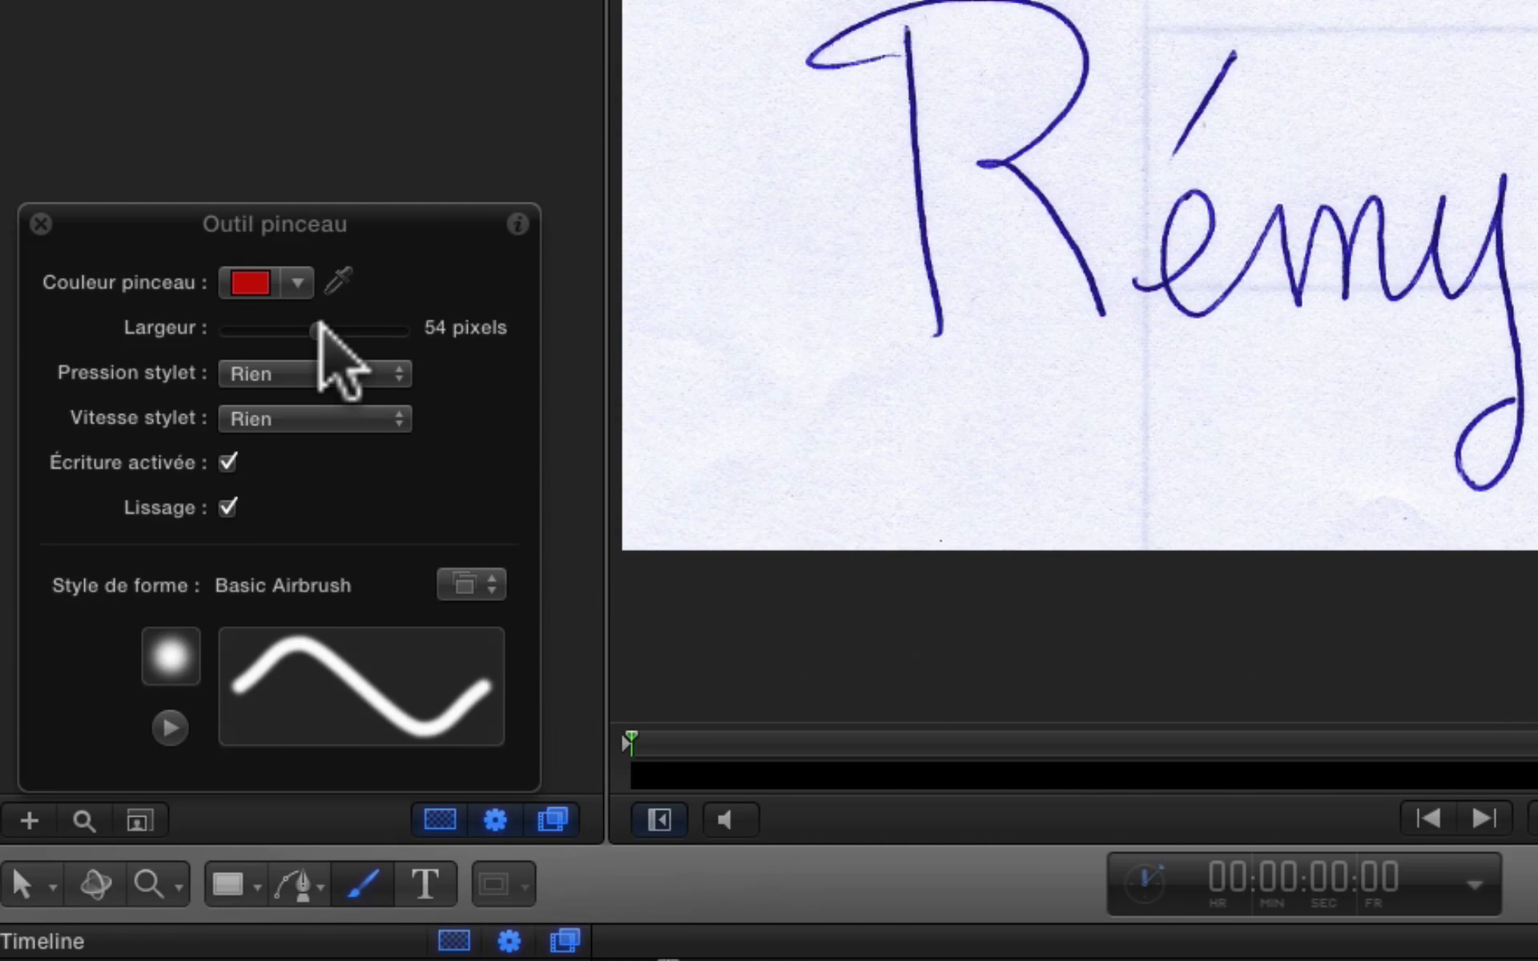
pyautogui.moveTo(320, 329); pyautogui.dragTo(382, 323)
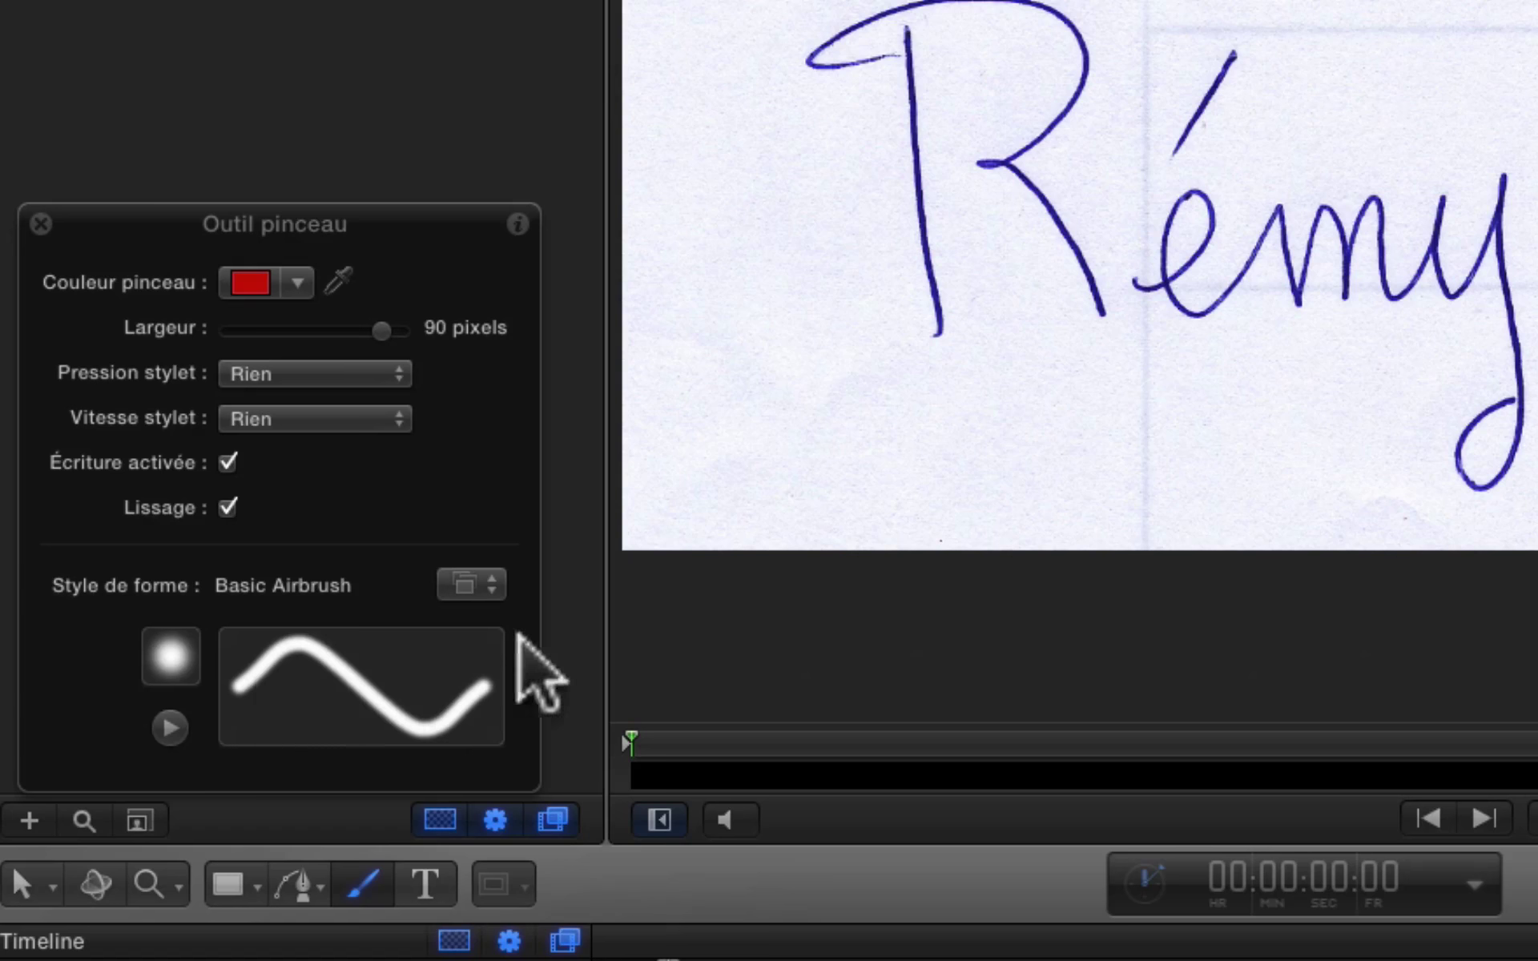
pyautogui.click(481, 584)
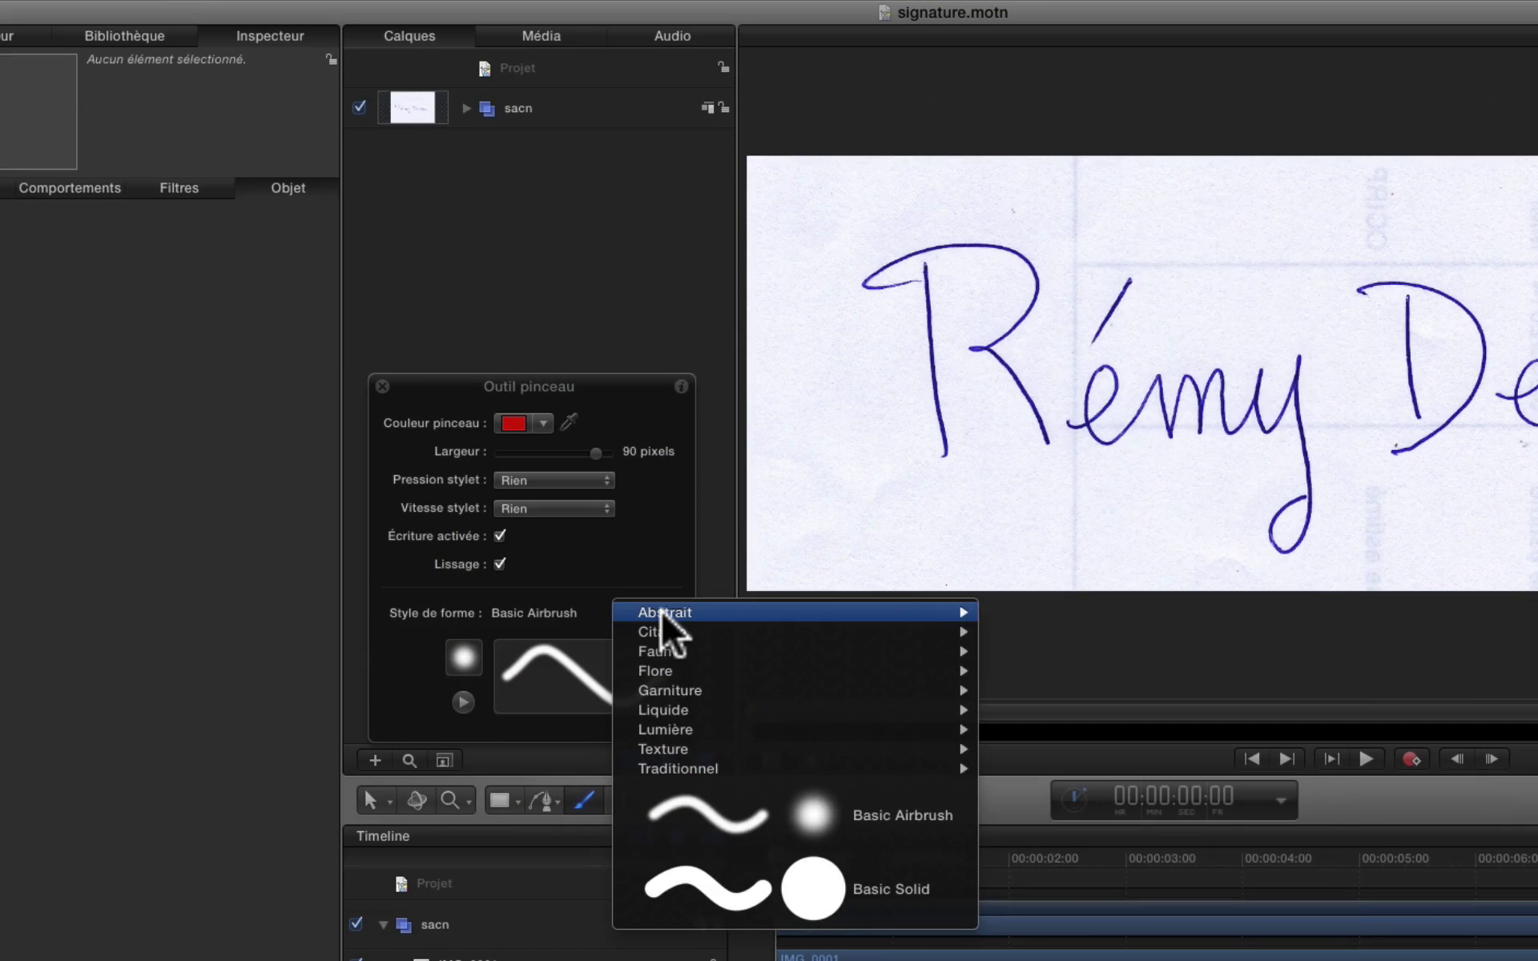
pyautogui.moveTo(681, 769)
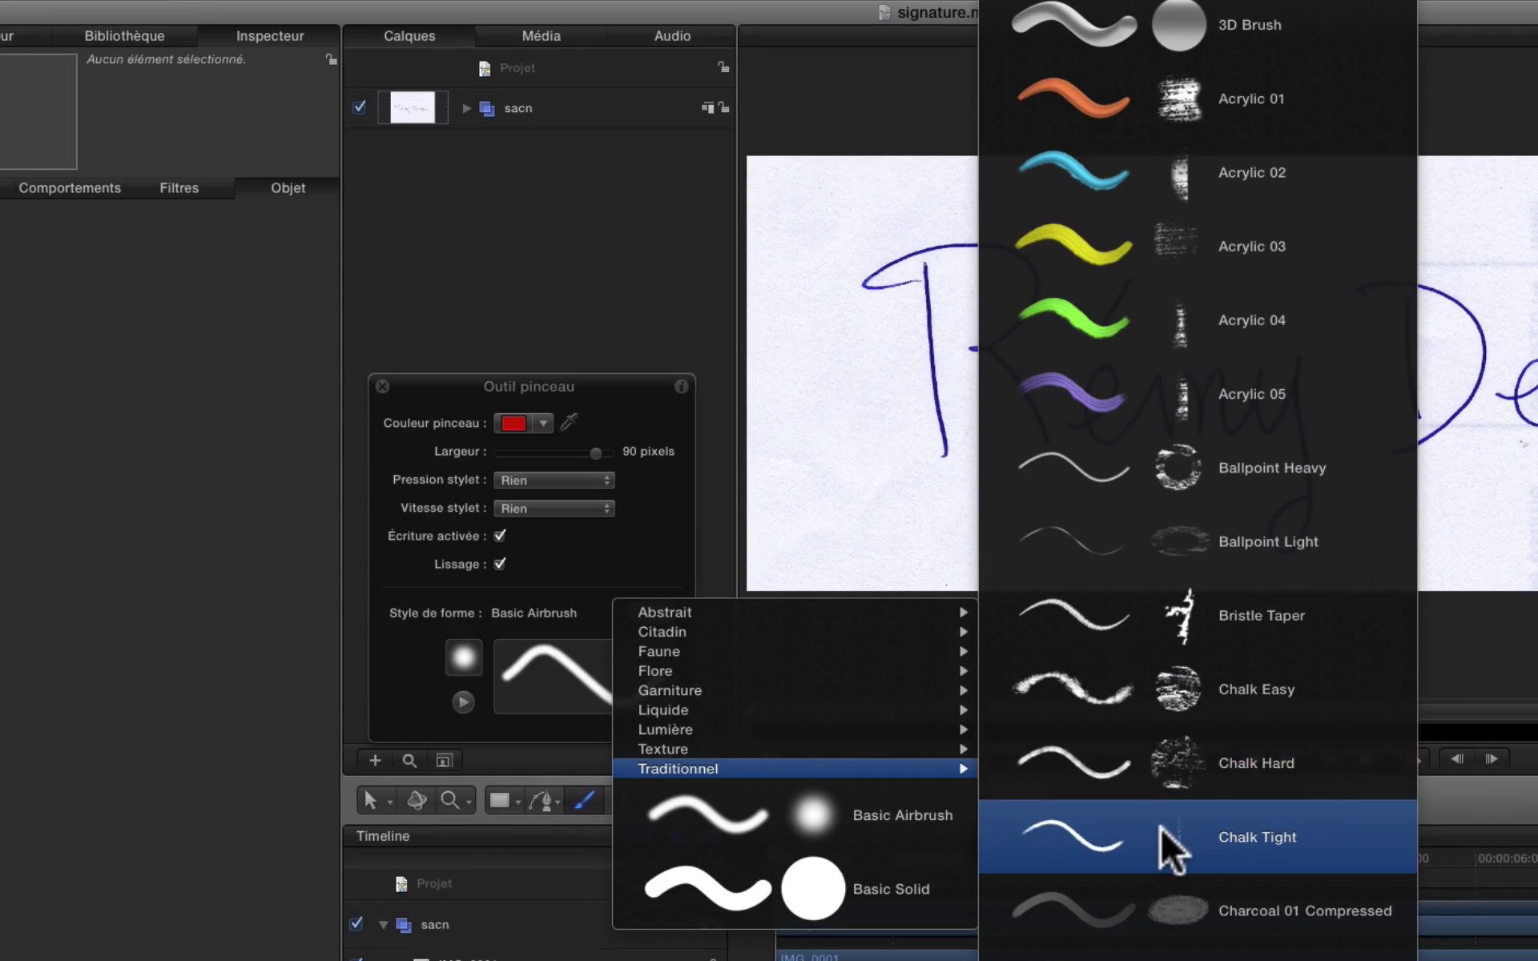
pyautogui.click(1148, 760)
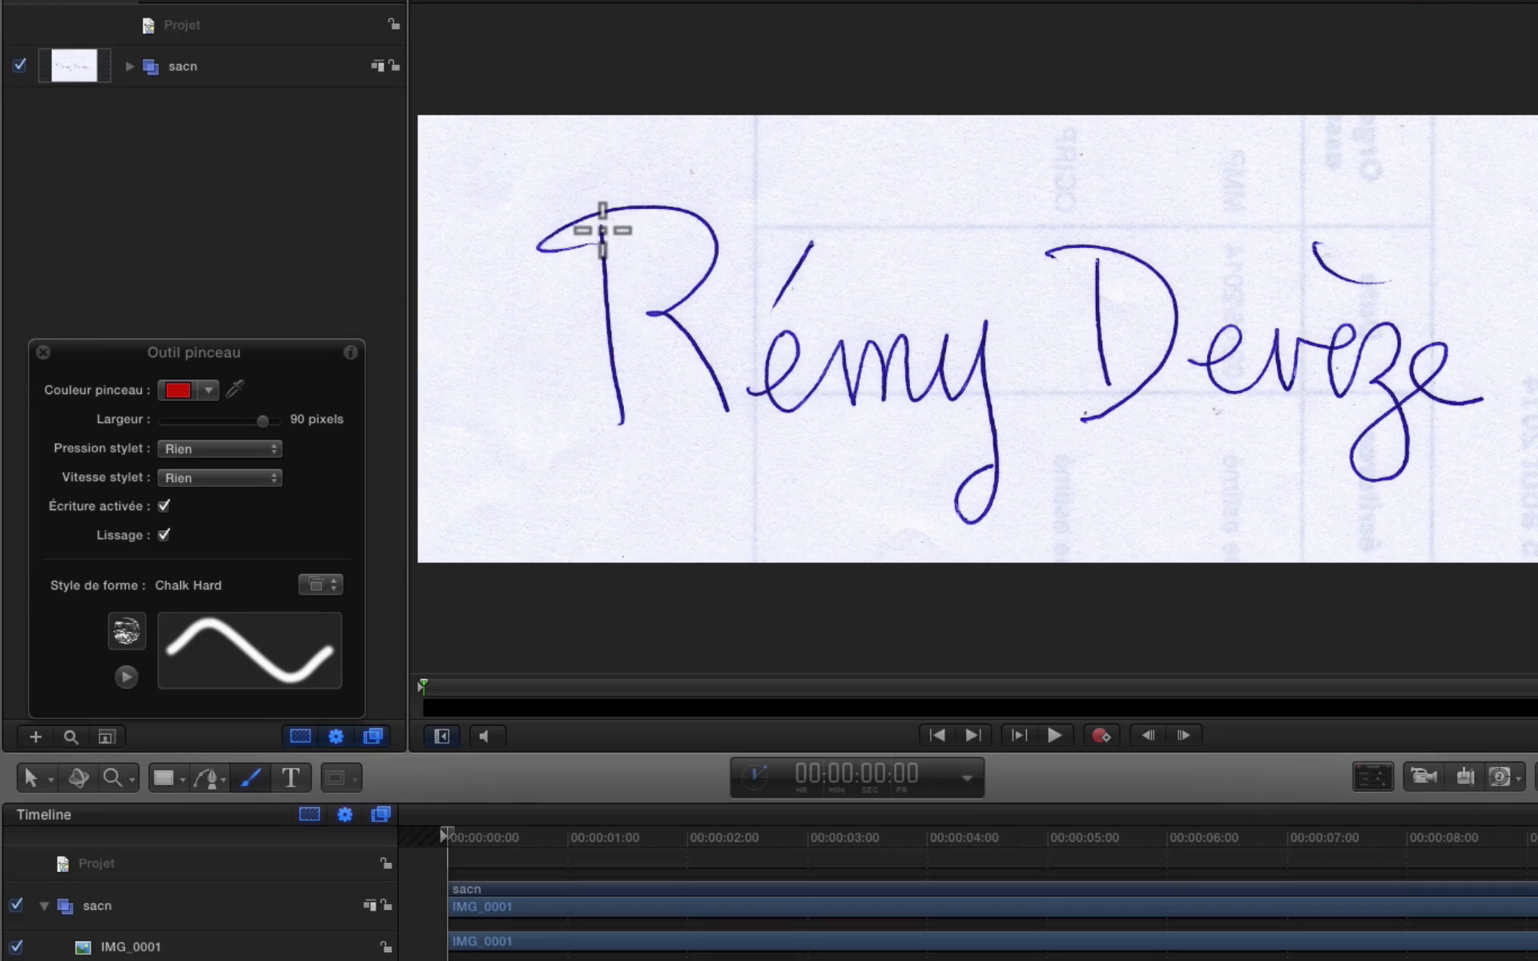
# - Paint over the vertical stem of the scanned R from top to bottom and play the animation from the start
pyautogui.click(603, 230)
pyautogui.moveTo(603, 232); pyautogui.dragTo(617, 369)
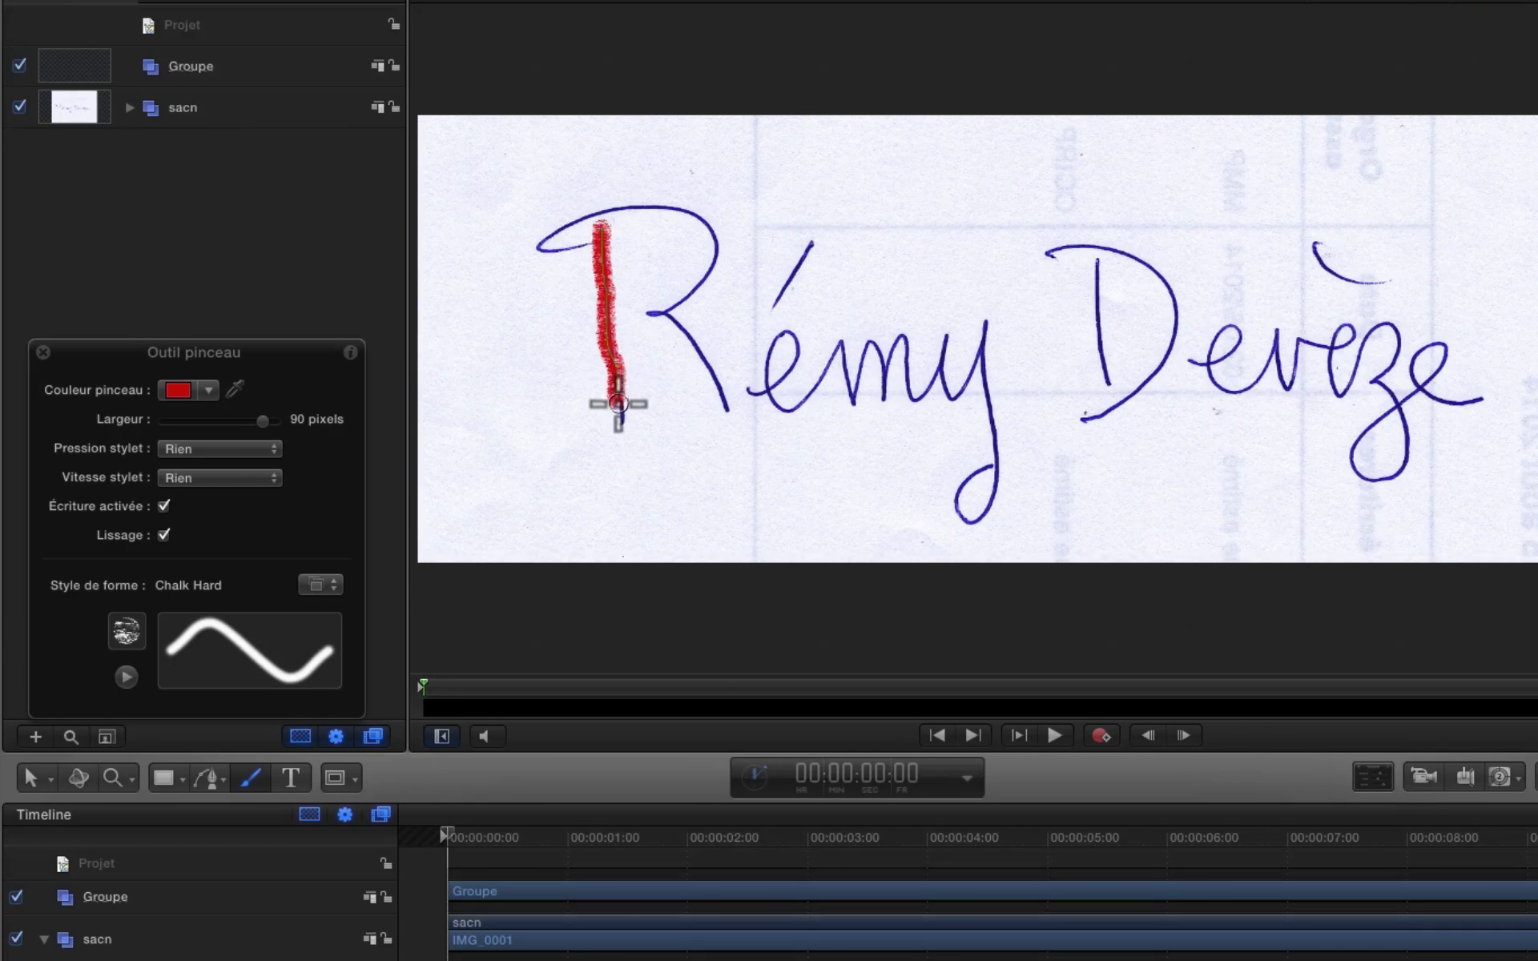
pyautogui.moveTo(619, 420); pyautogui.dragTo(618, 422)
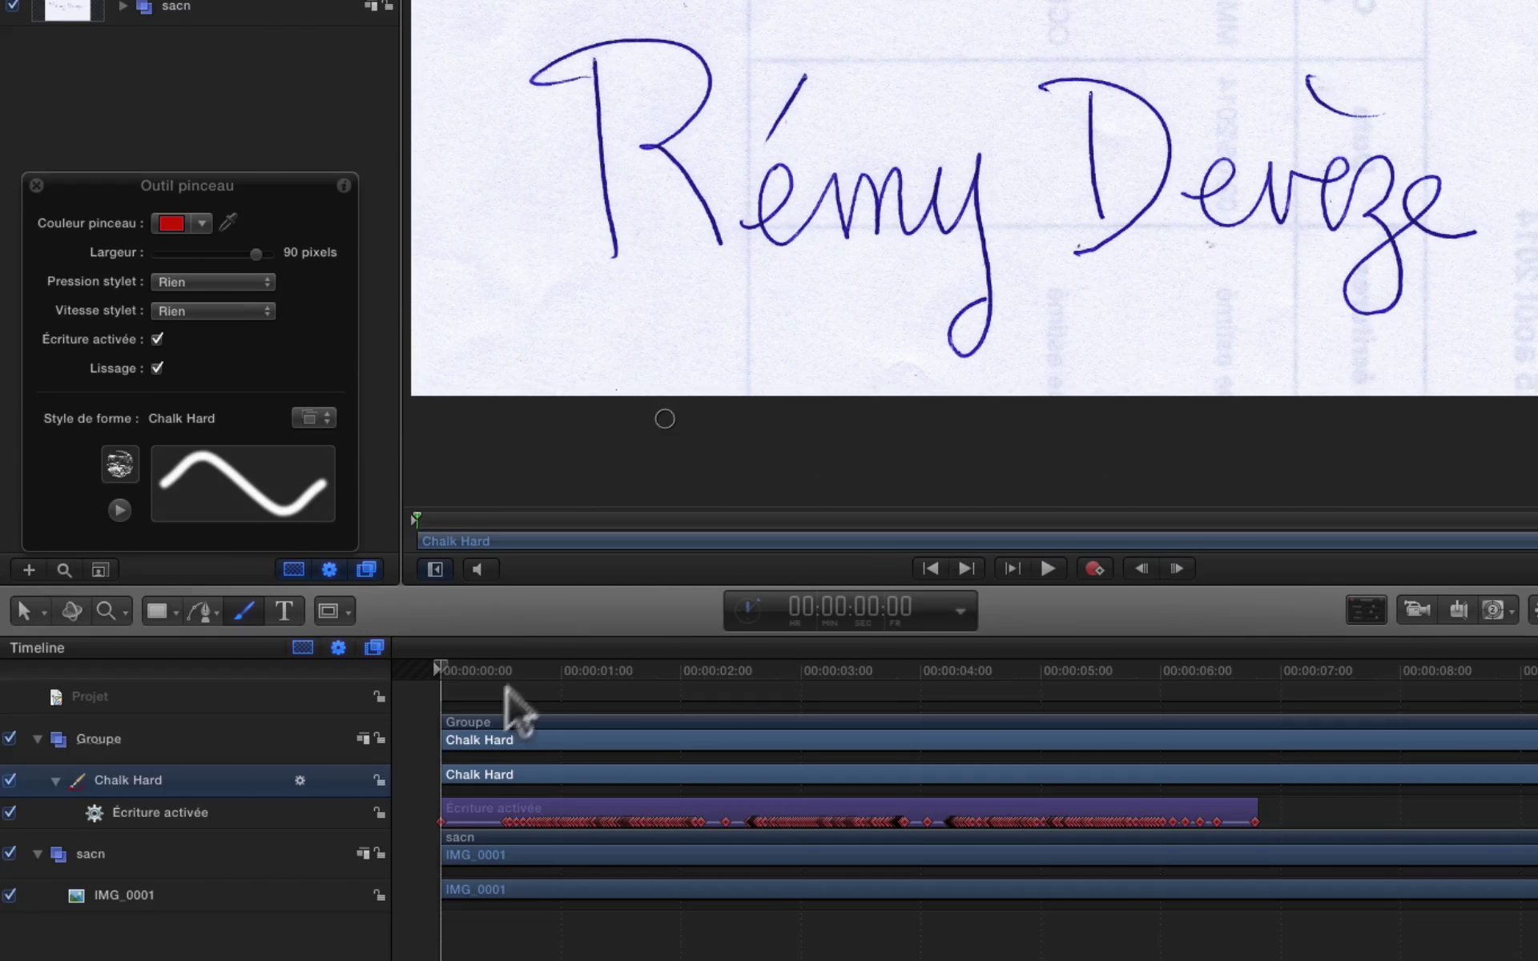
pyautogui.click(439, 670)
pyautogui.press('space')
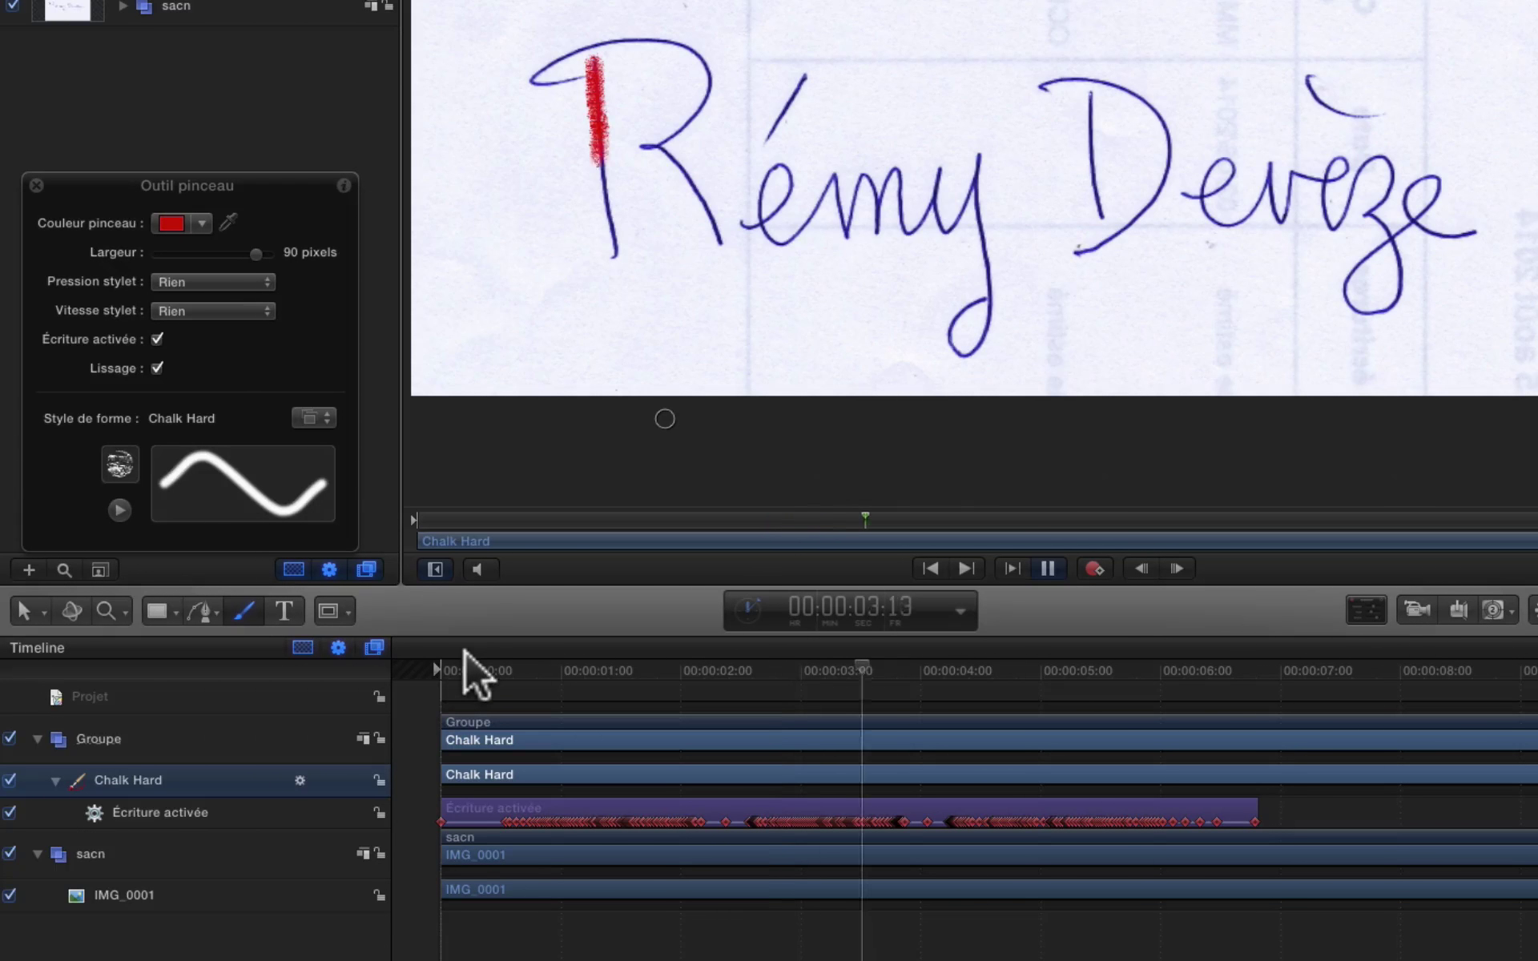
pyautogui.press('space')
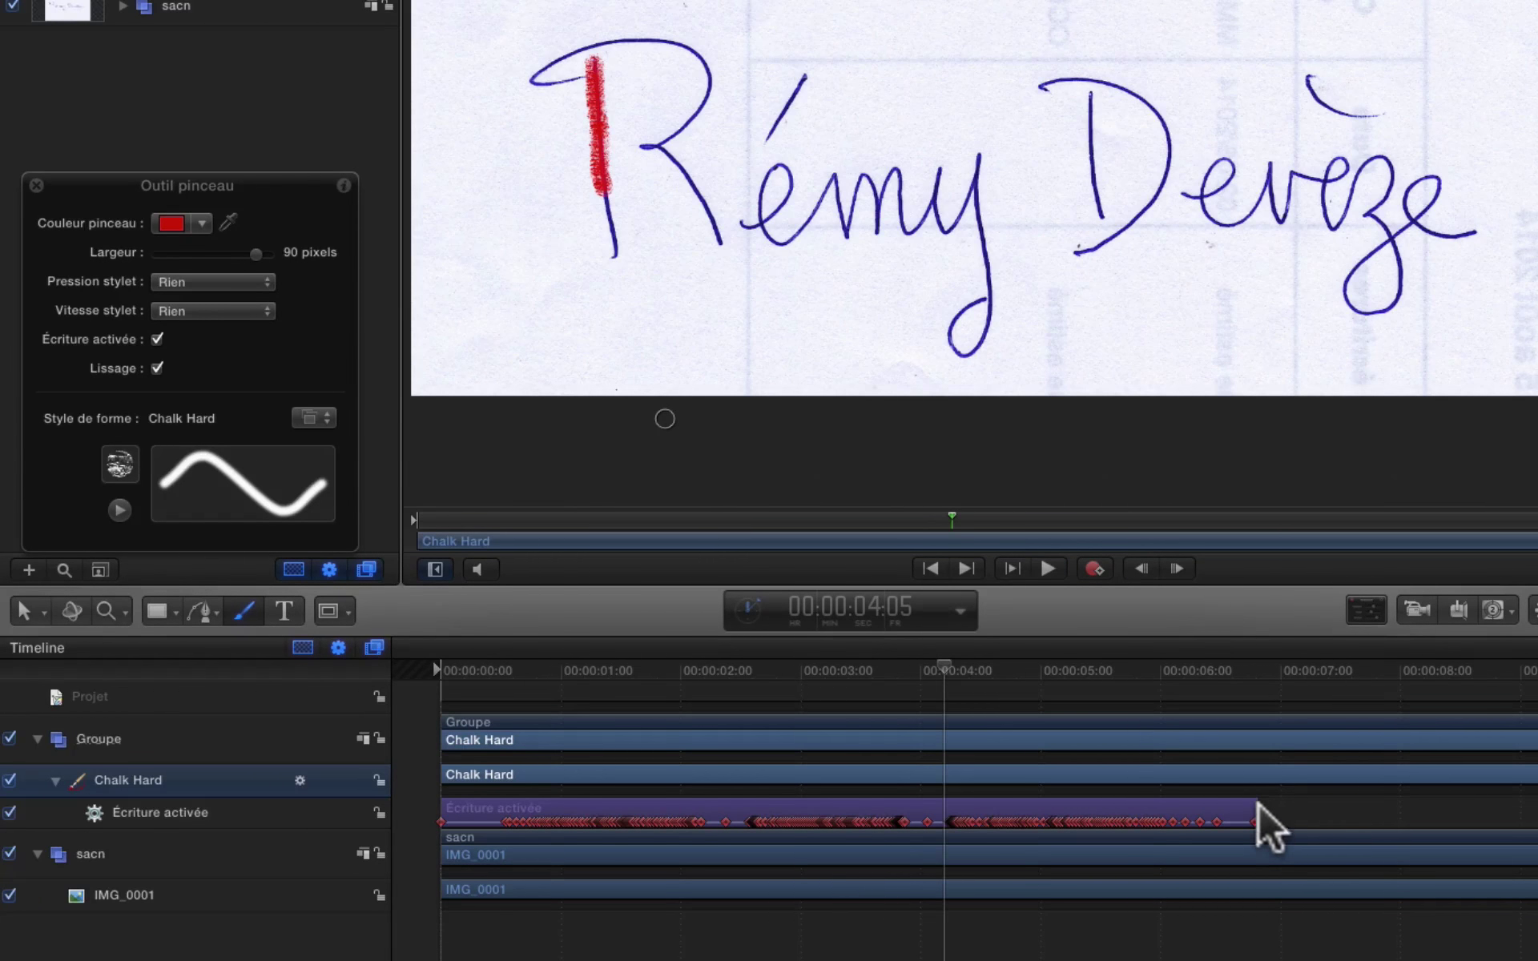
# - Shorten the stem stroke's Écriture activée behavior to just under one second and play the result from the start
pyautogui.moveTo(1250, 807); pyautogui.dragTo(544, 807)
pyautogui.click(364, 697)
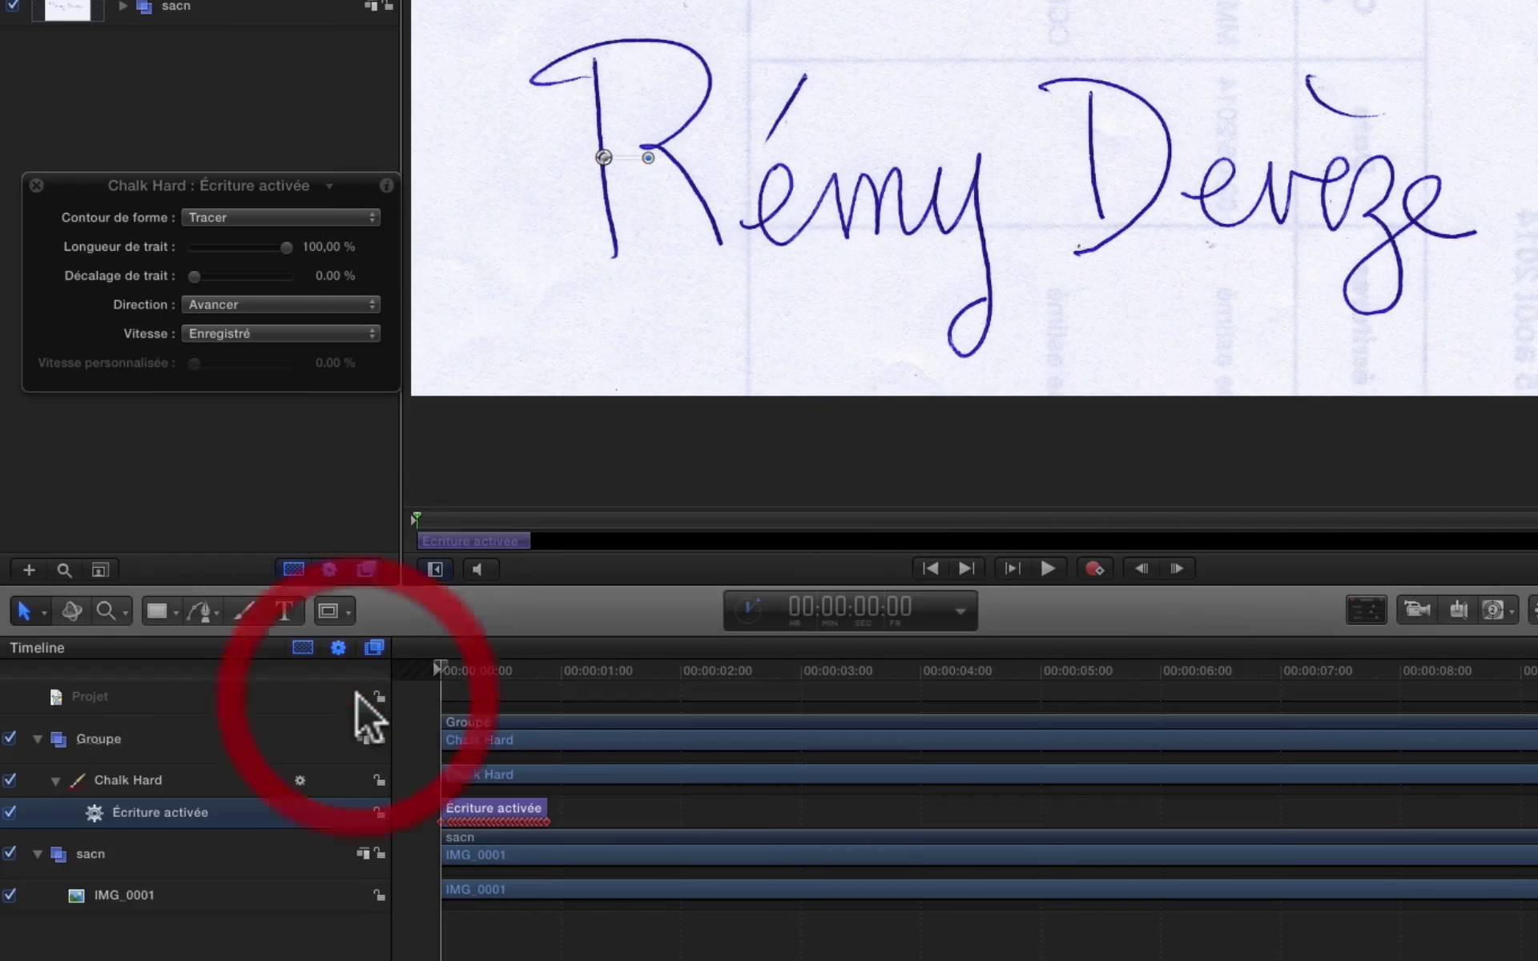
pyautogui.press('space')
pyautogui.press('space')
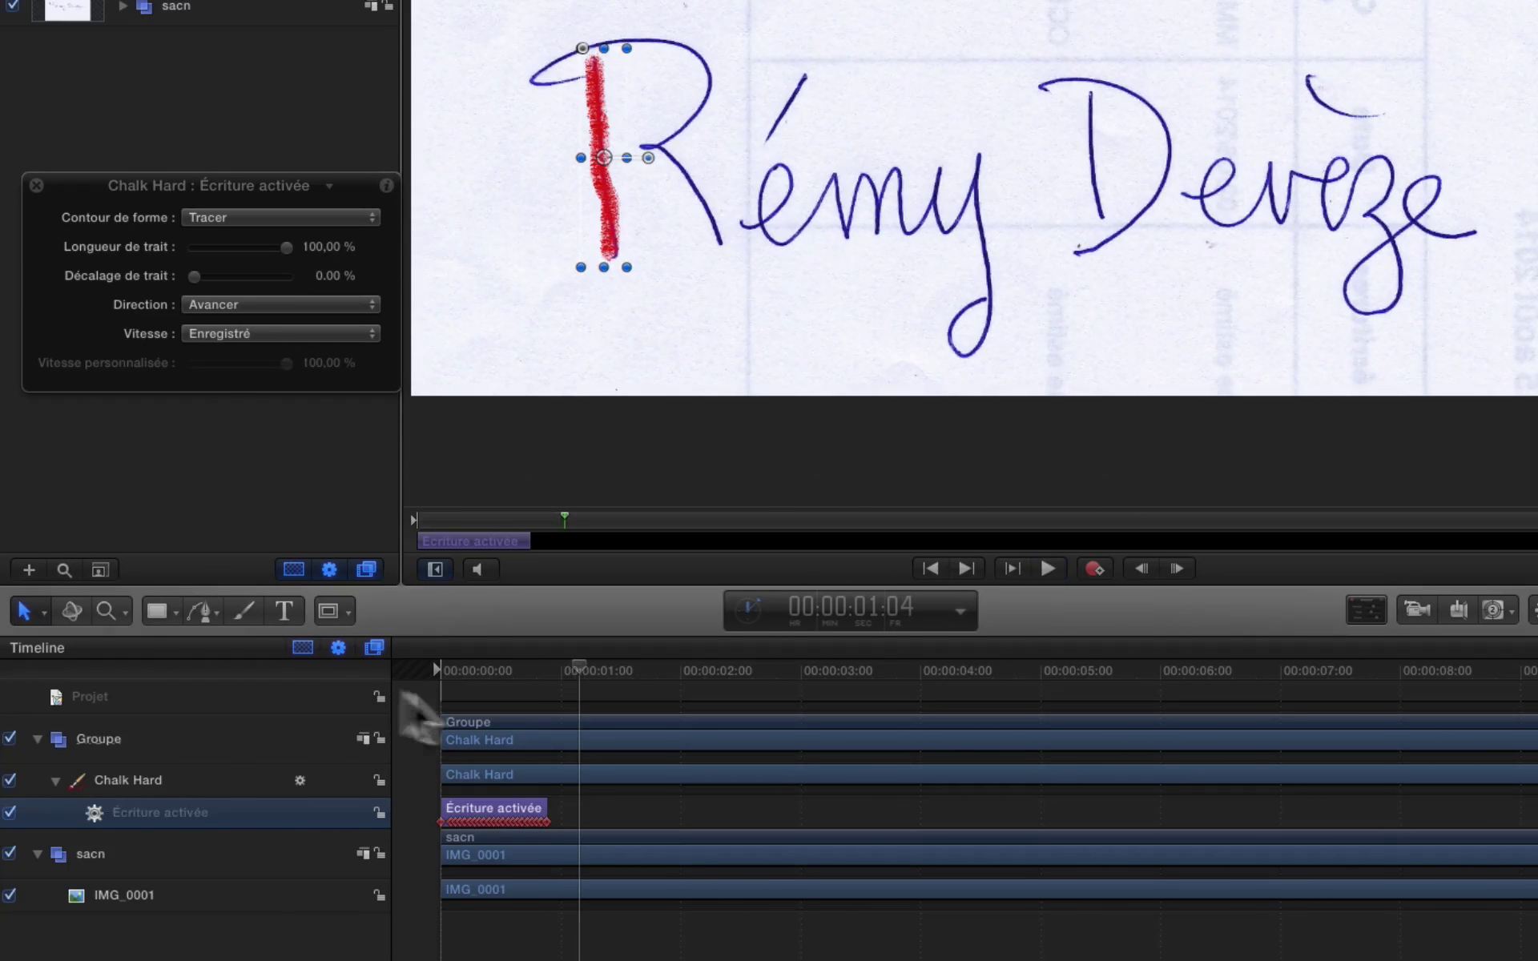
pyautogui.moveTo(446, 671); pyautogui.dragTo(392, 677)
pyautogui.press('space')
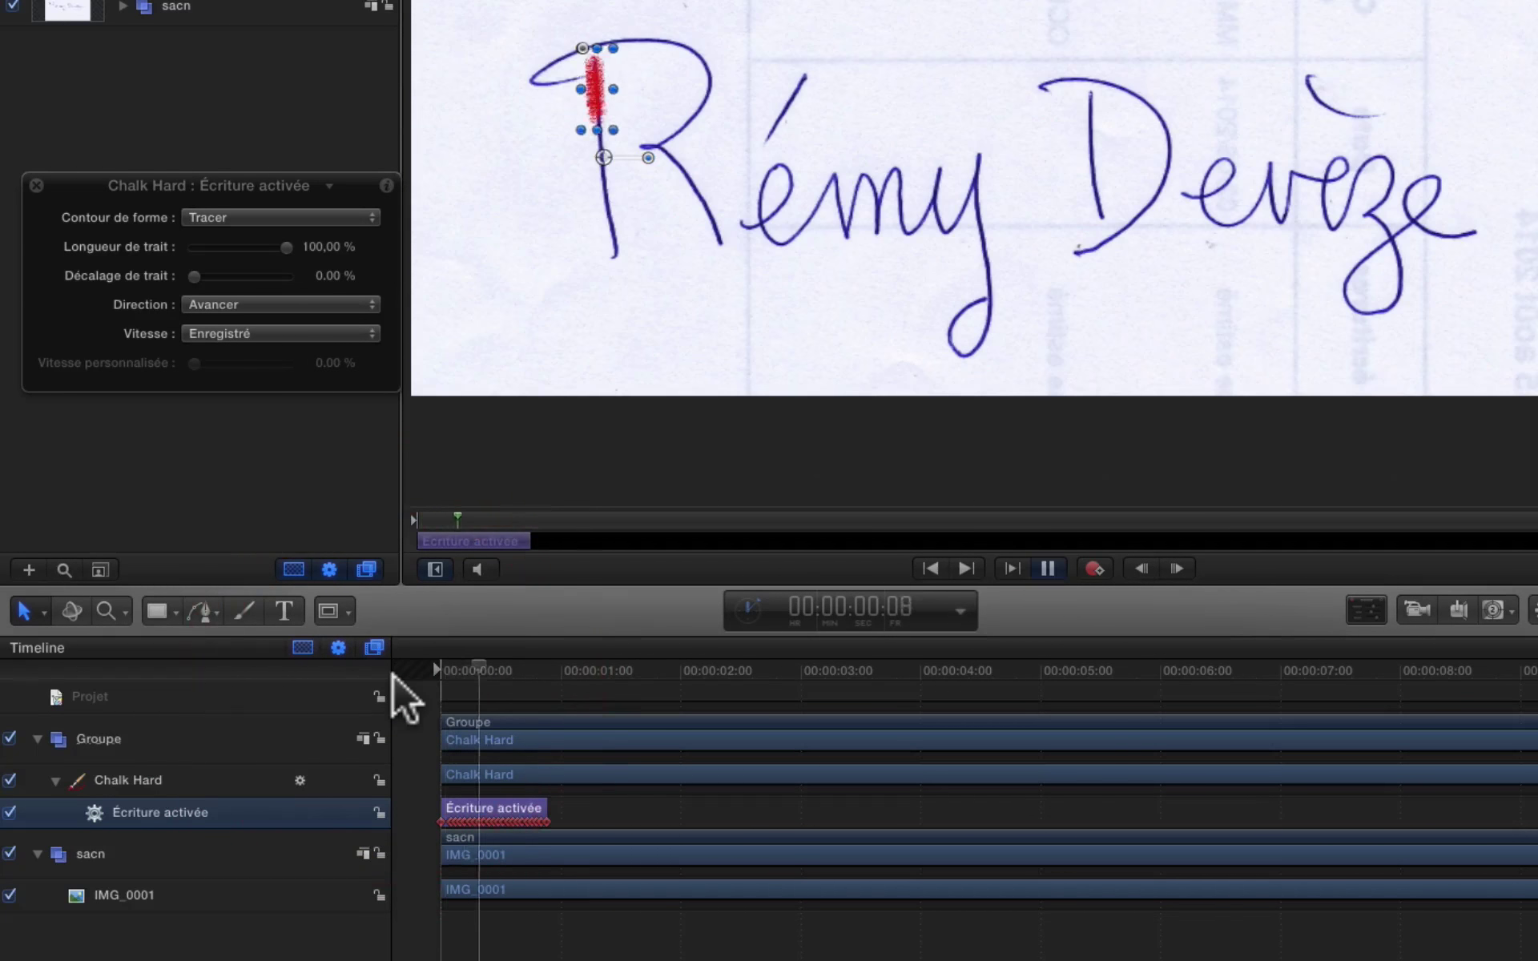
pyautogui.press('space')
# - Paint the bowl and leg of the R as a second stroke starting at 00:00:01:02
pyautogui.moveTo(564, 664)
pyautogui.mouseDown()
pyautogui.moveTo(547, 668)
pyautogui.moveTo(568, 671)
pyautogui.mouseUp()
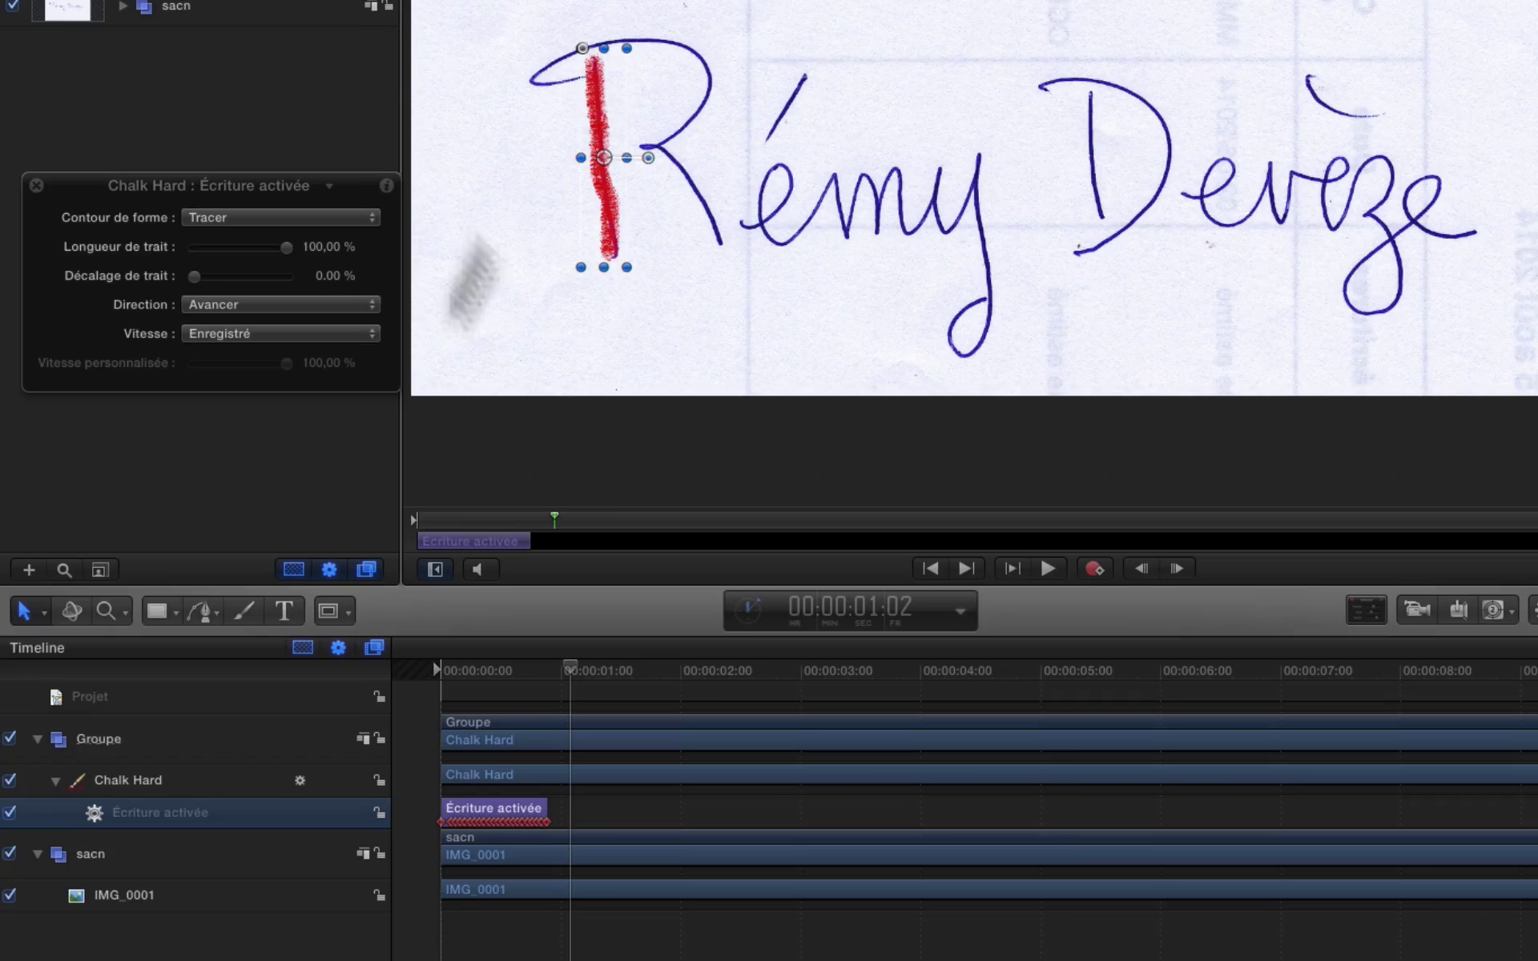
pyautogui.click(242, 611)
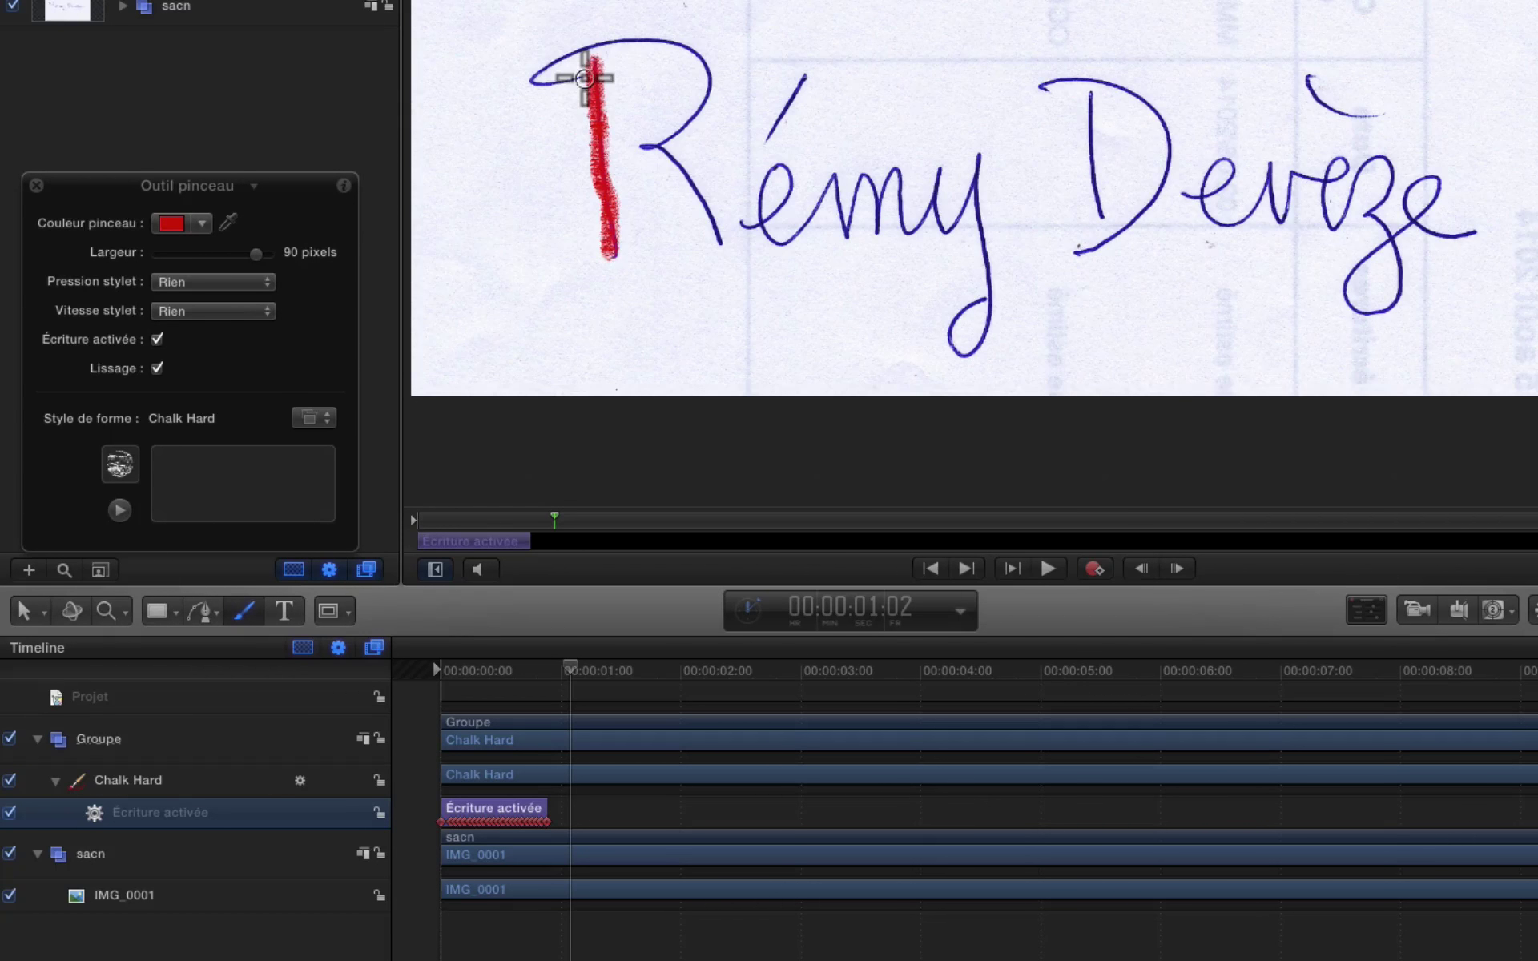
pyautogui.moveTo(585, 77)
pyautogui.mouseDown()
pyautogui.moveTo(531, 81)
pyautogui.moveTo(592, 50)
pyautogui.moveTo(690, 53)
pyautogui.moveTo(702, 105)
pyautogui.moveTo(643, 154)
pyautogui.moveTo(696, 201)
pyautogui.mouseUp()
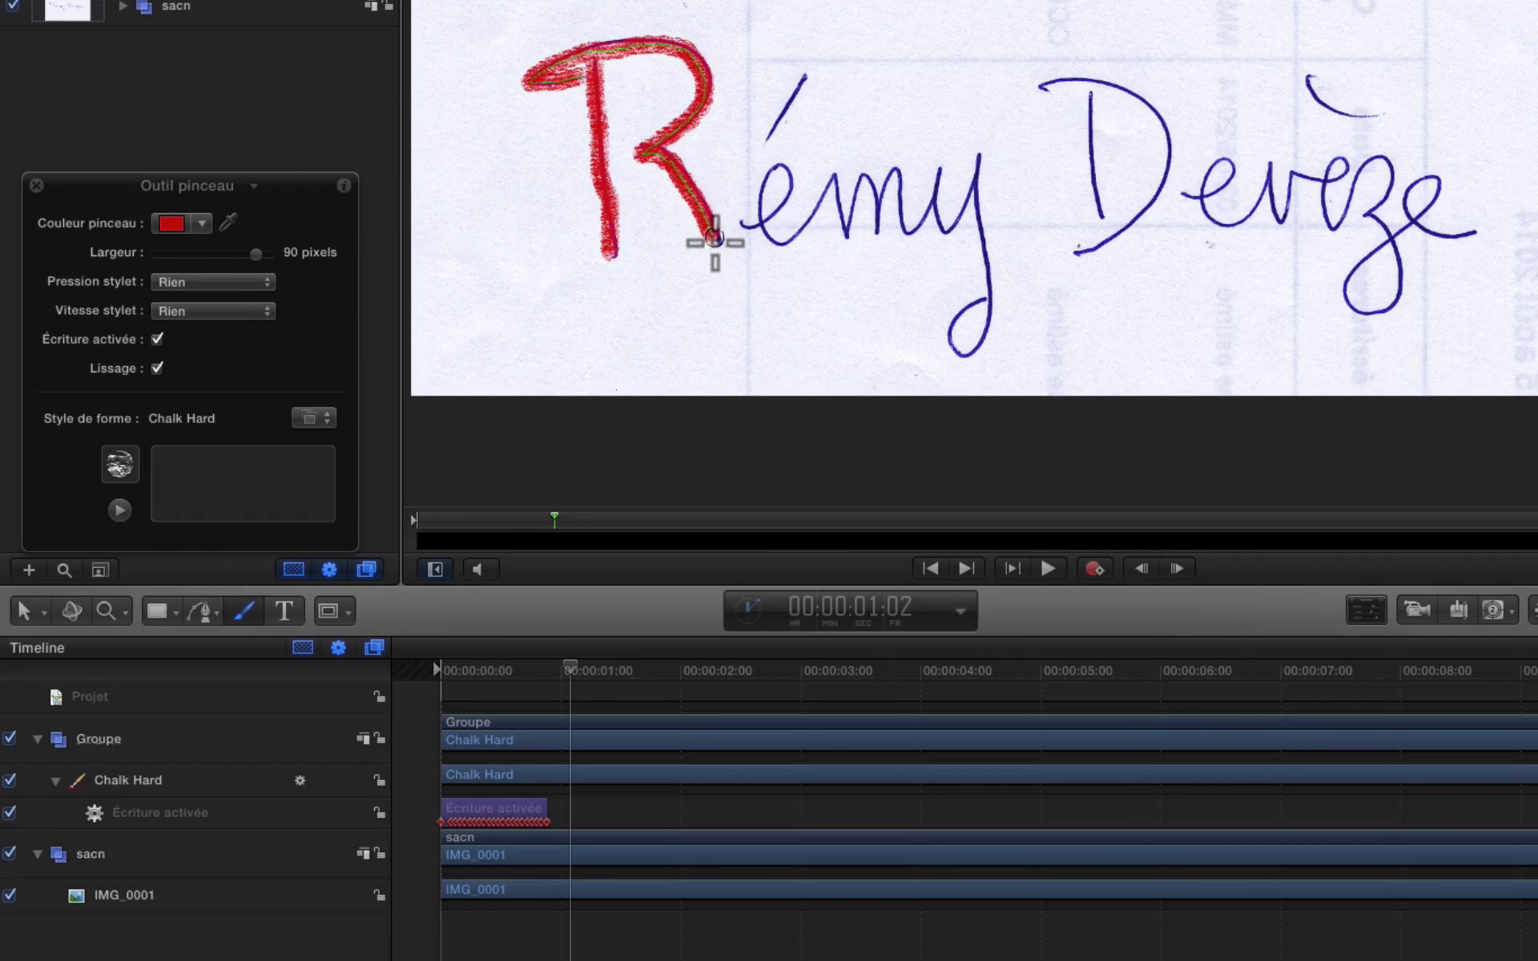
pyautogui.moveTo(718, 248); pyautogui.dragTo(715, 248)
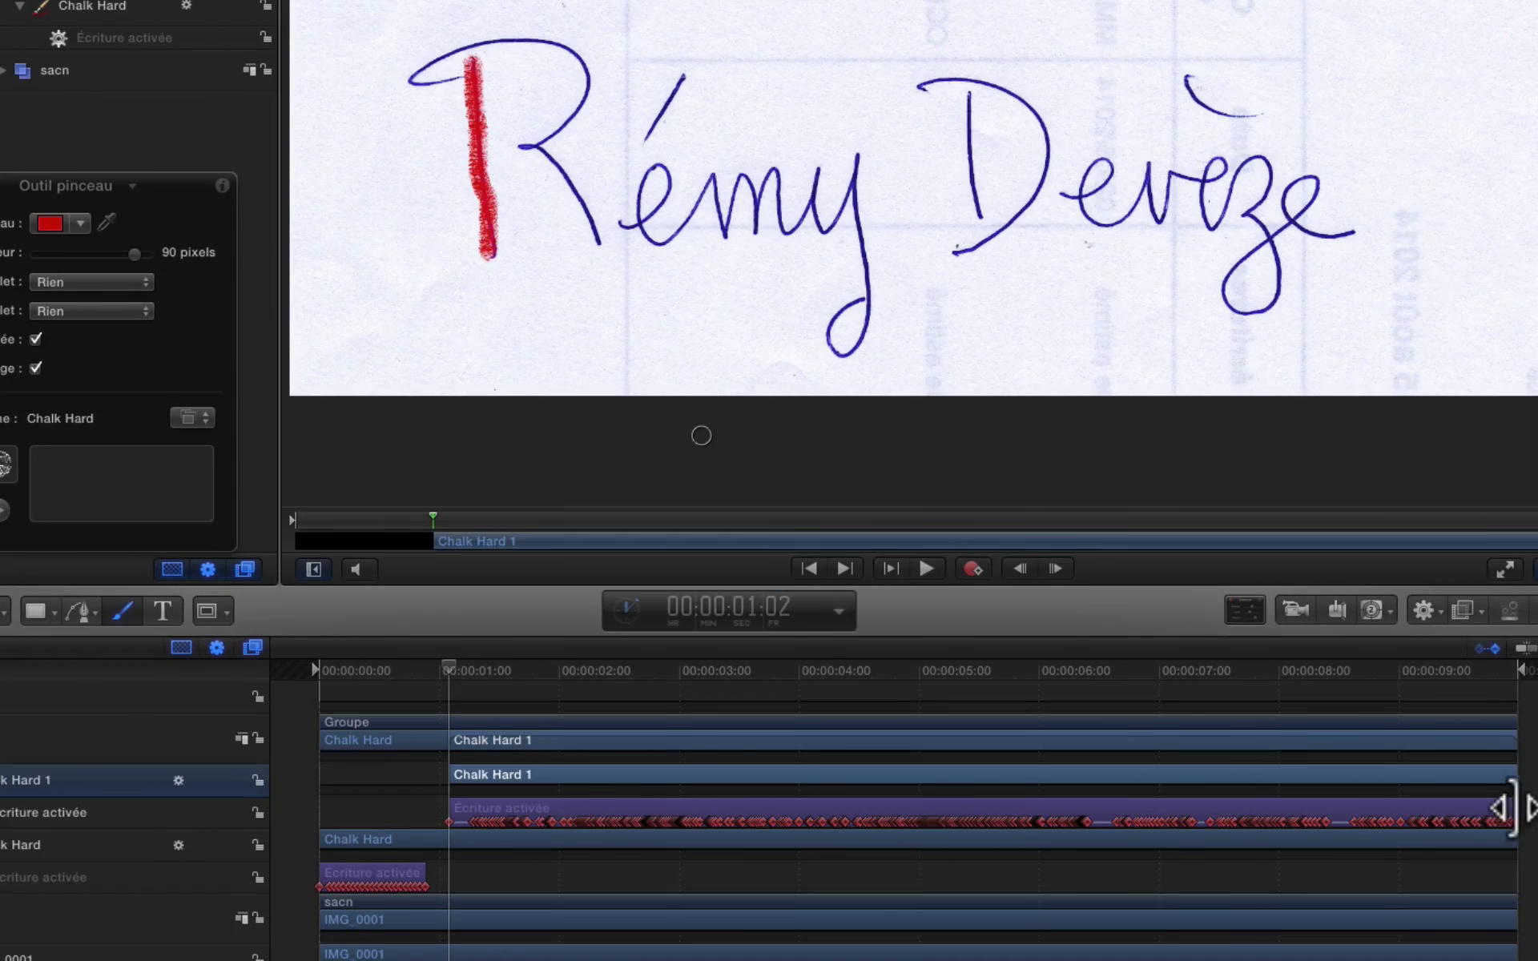
# - Shorten the second stroke's Écriture activée behavior to end at about two seconds and play both strokes from the start
pyautogui.moveTo(1503, 810); pyautogui.dragTo(562, 770)
pyautogui.moveTo(416, 666); pyautogui.dragTo(254, 690)
pyautogui.press('space')
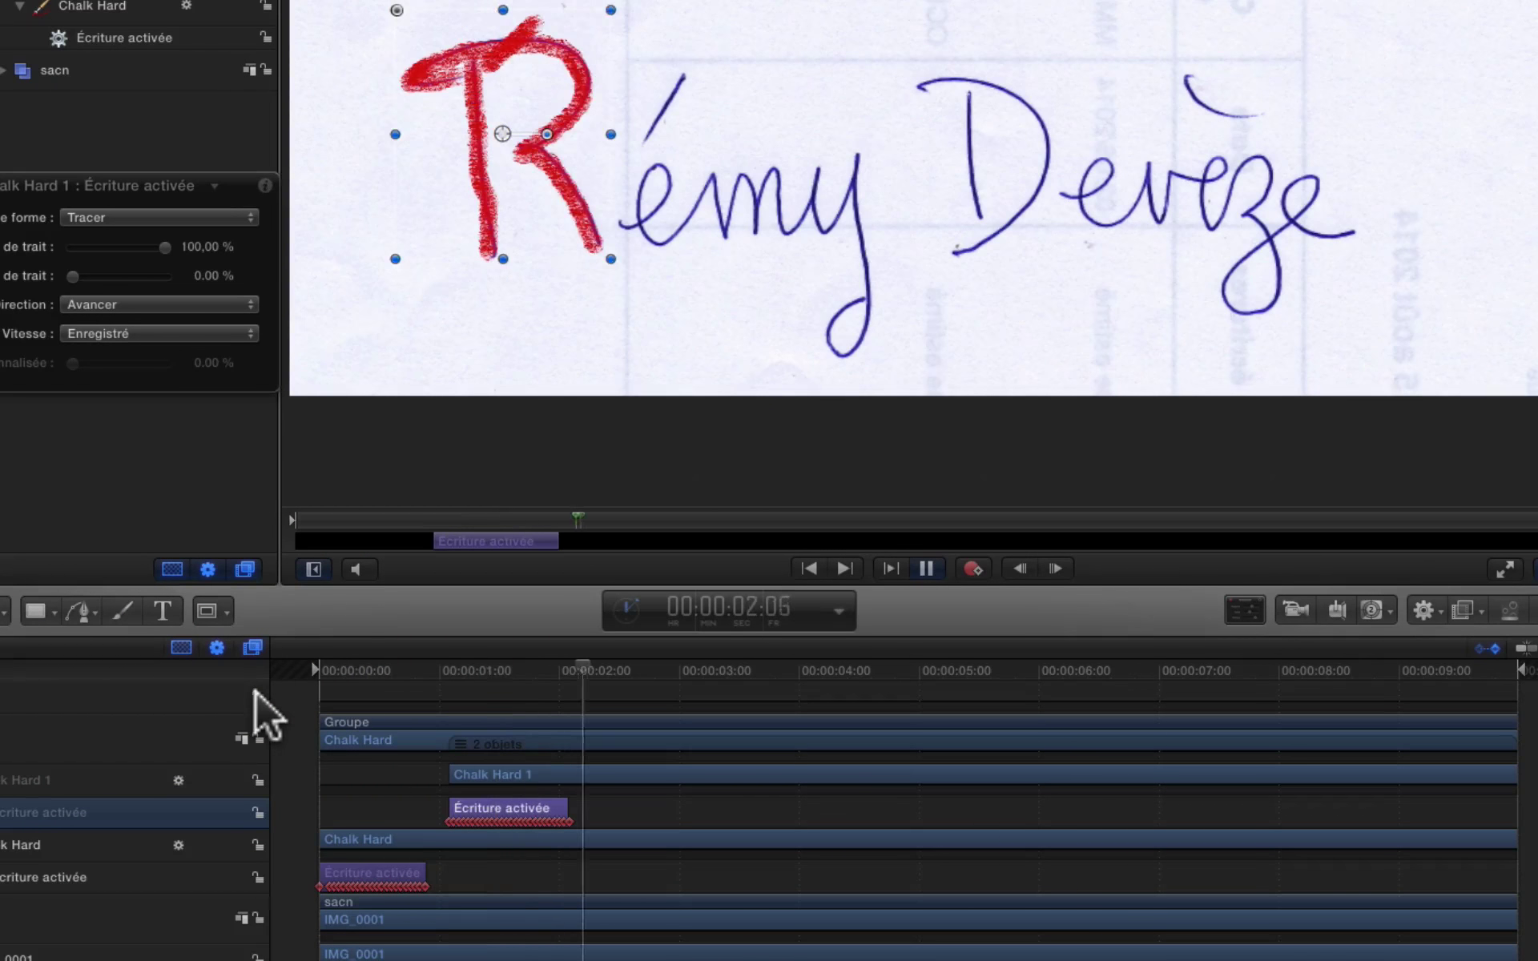
pyautogui.press('space')
pyautogui.moveTo(436, 661); pyautogui.dragTo(311, 691)
pyautogui.press('space')
pyautogui.press('space')
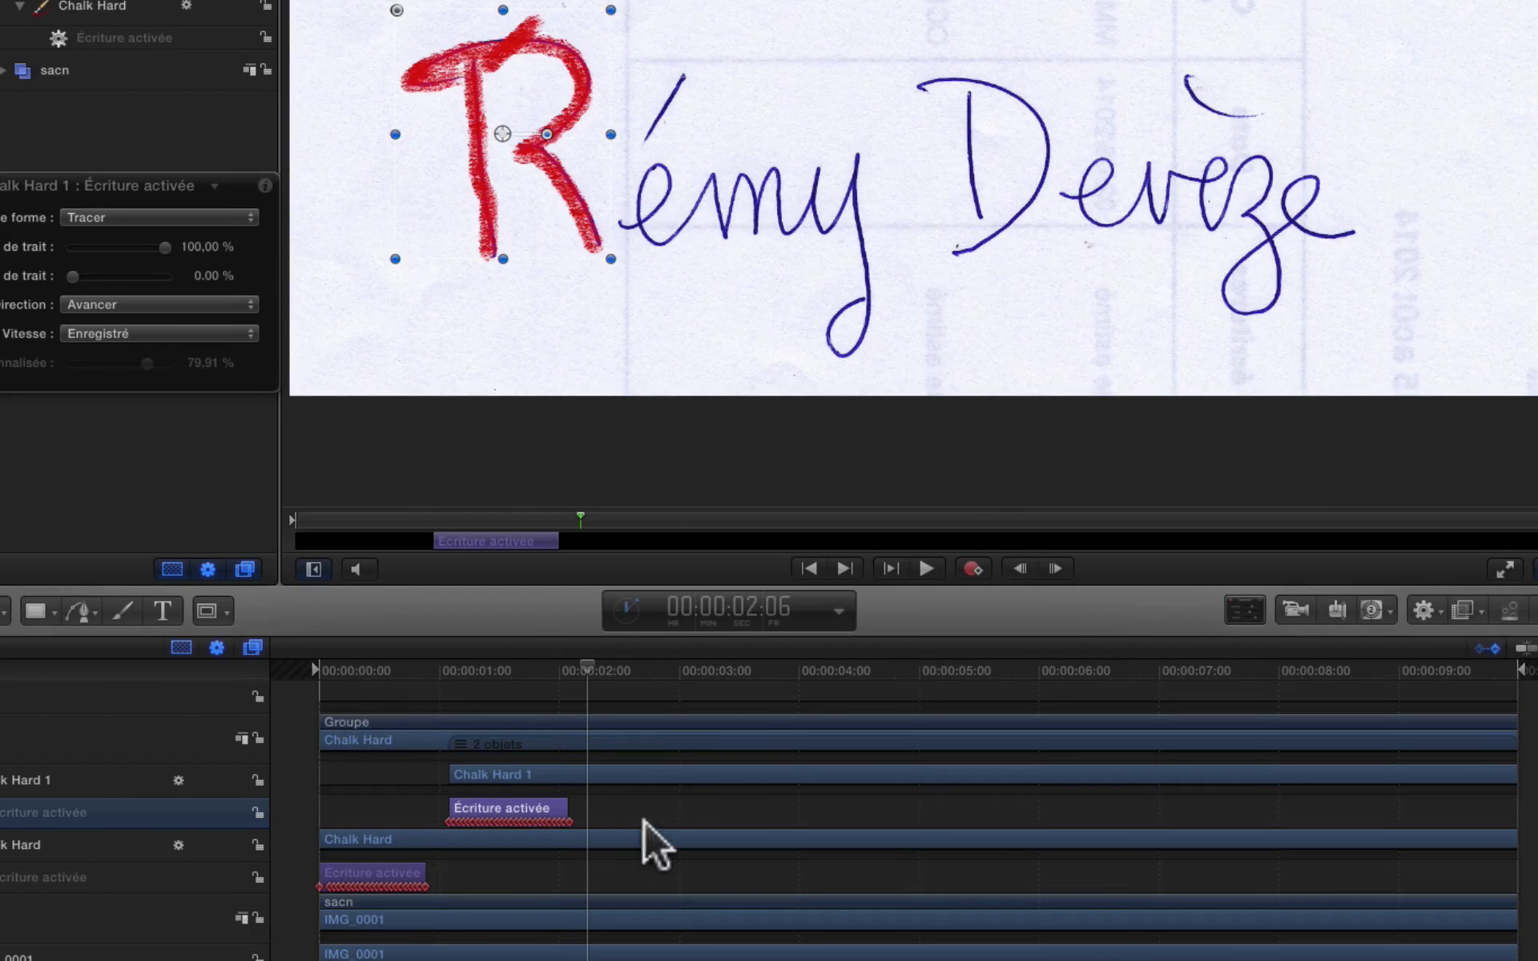
# - Delete the second brush stroke, the bowl and leg of the R
pyautogui.click(621, 774)
pyautogui.press('Delete')
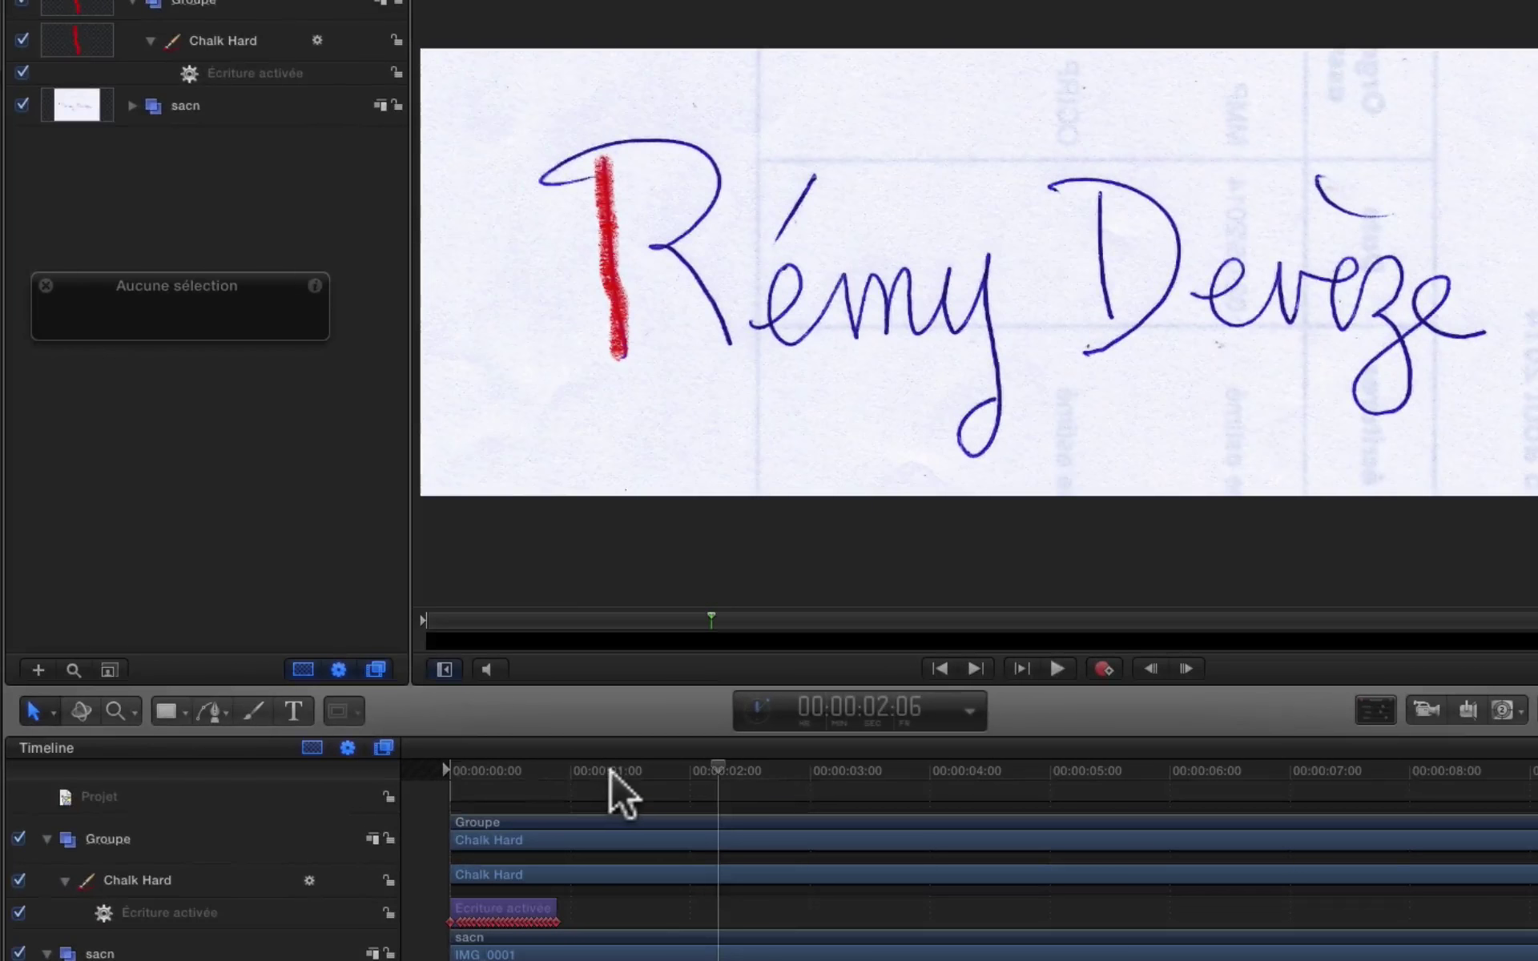
# - Repaint the bowl and leg of the R in one continuous brush stroke starting at 00:00:01:02
pyautogui.moveTo(589, 768); pyautogui.dragTo(577, 774)
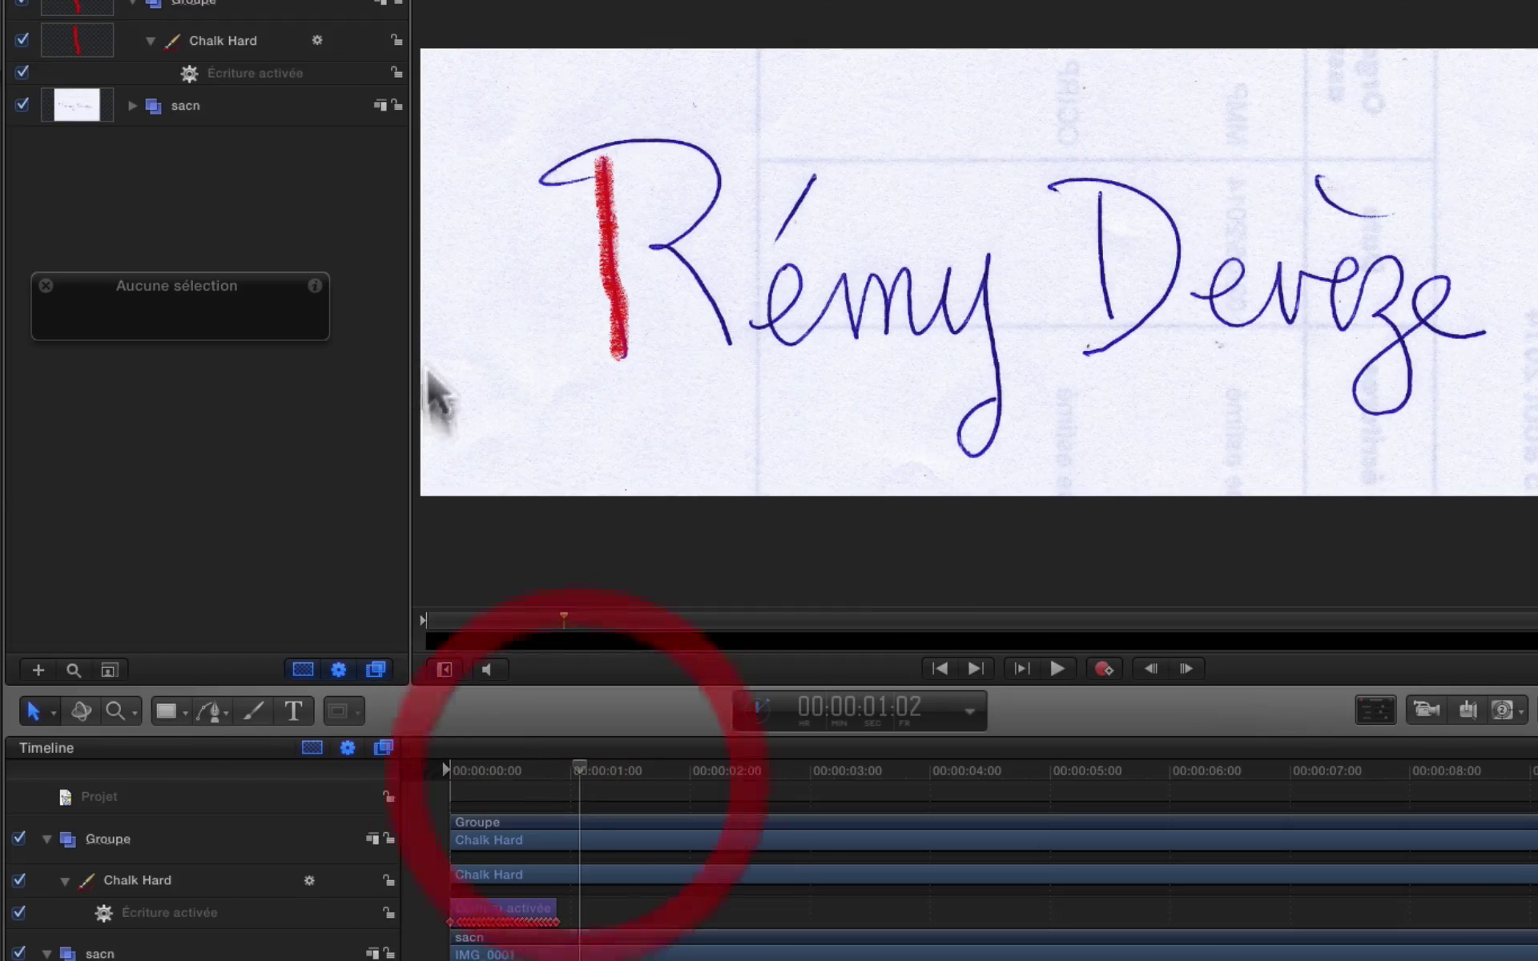
pyautogui.click(255, 708)
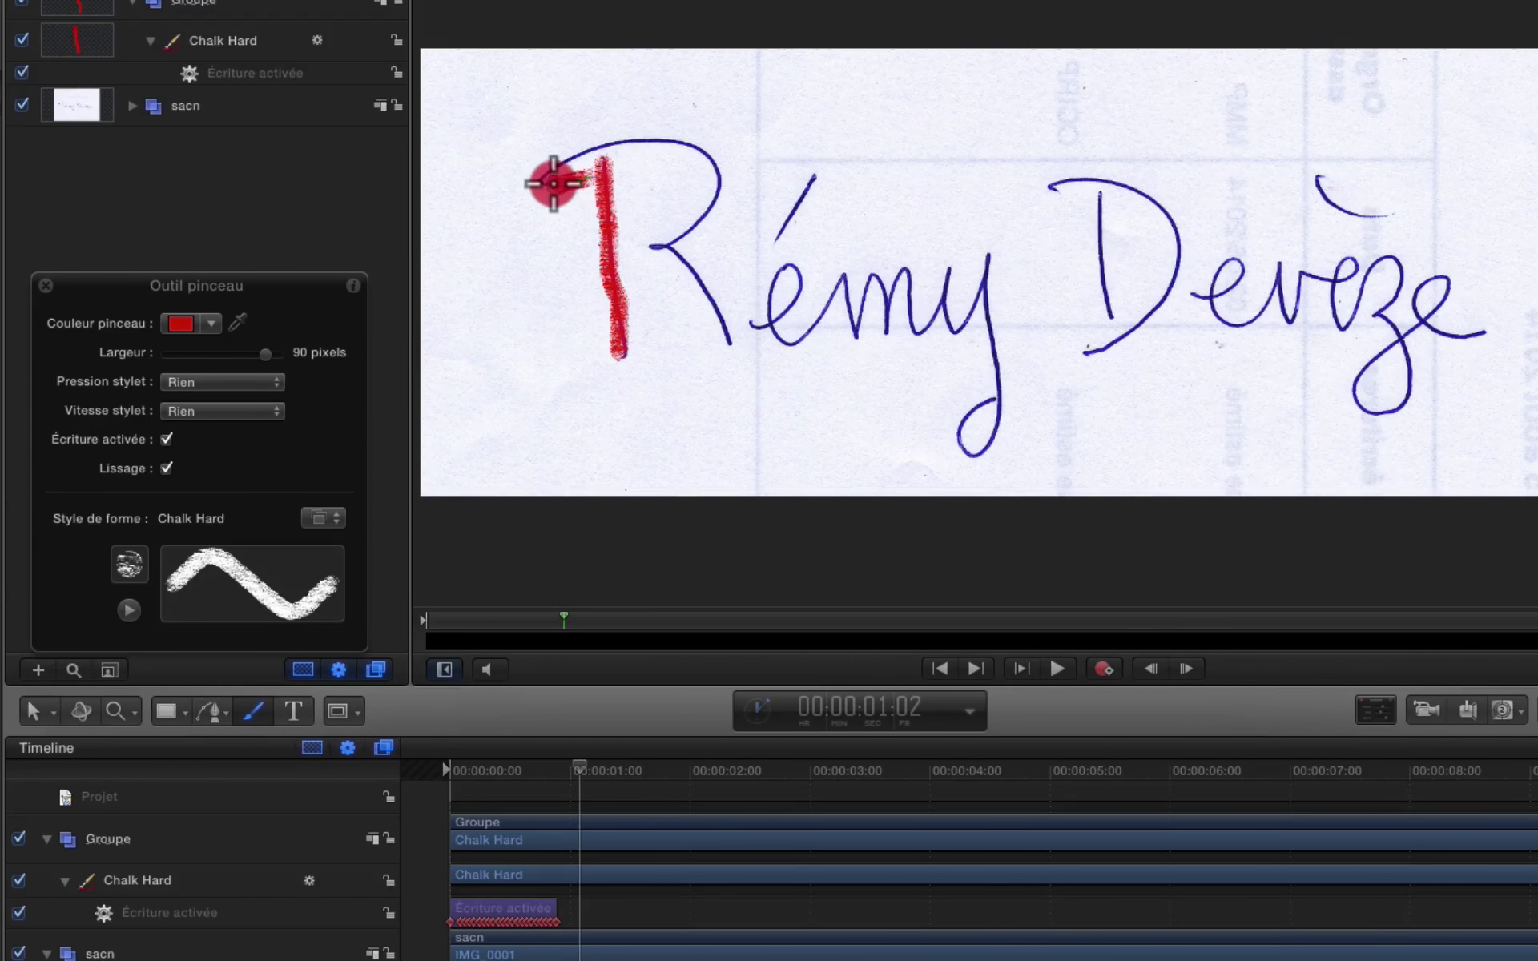
pyautogui.moveTo(562, 168)
pyautogui.mouseDown()
pyautogui.moveTo(643, 146)
pyautogui.moveTo(711, 157)
pyautogui.moveTo(715, 205)
pyautogui.moveTo(649, 250)
pyautogui.moveTo(685, 265)
pyautogui.moveTo(723, 347)
pyautogui.mouseUp()
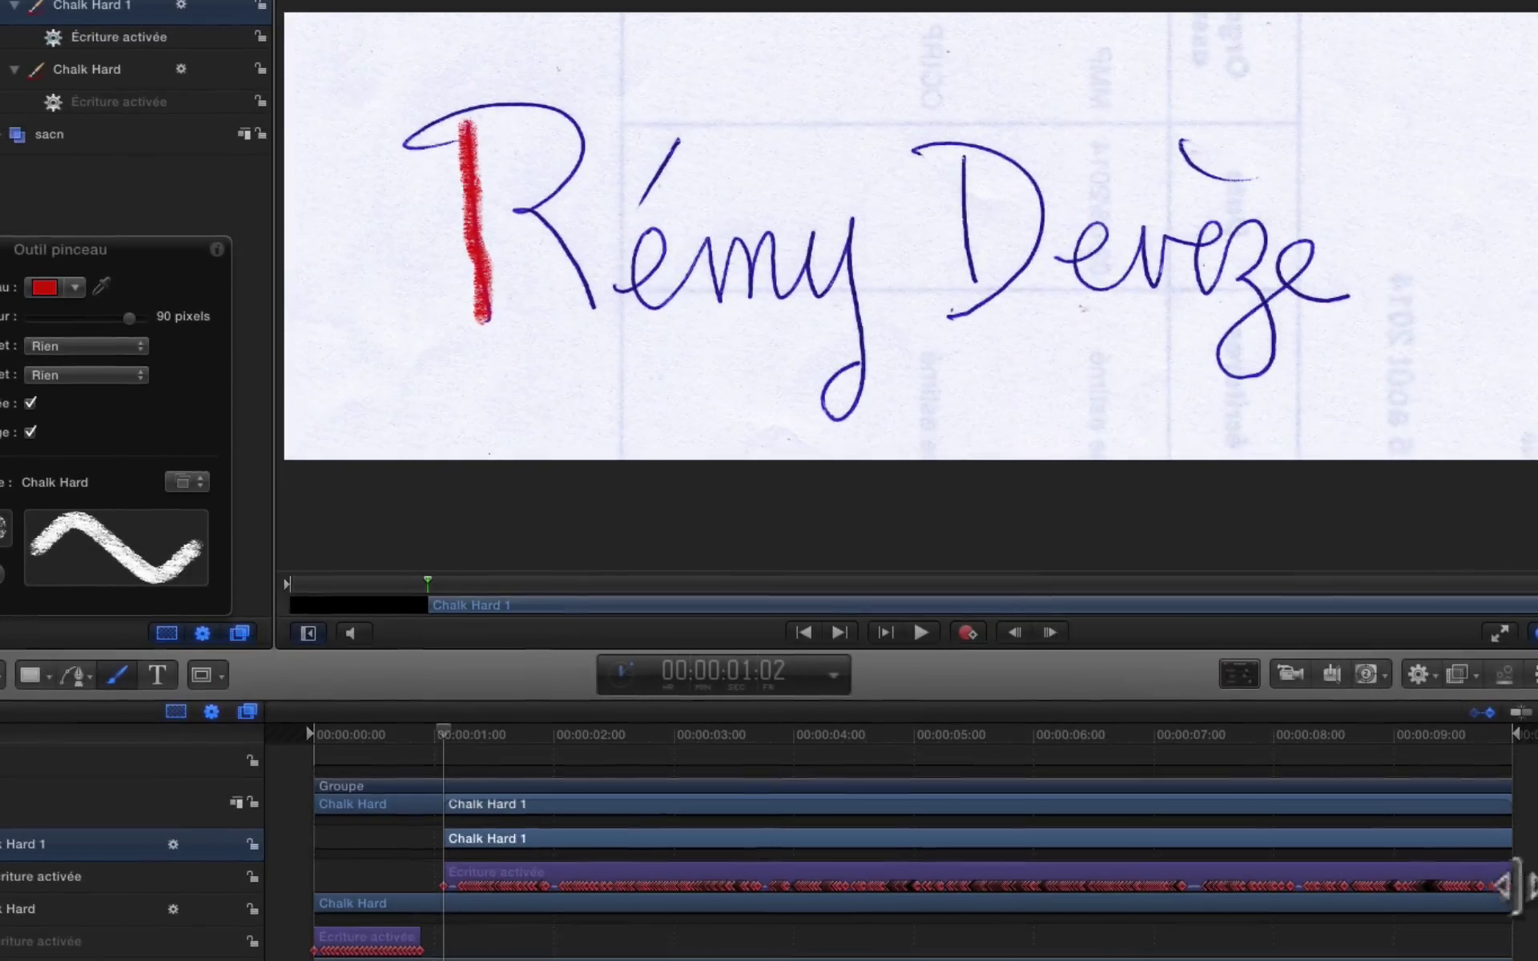
# - Trim the repainted stroke's Écriture activée behavior to end at about 2.3 seconds, checking its speed by playing from the start
pyautogui.moveTo(1504, 884); pyautogui.dragTo(565, 872)
pyautogui.press('Home')
pyautogui.press('space')
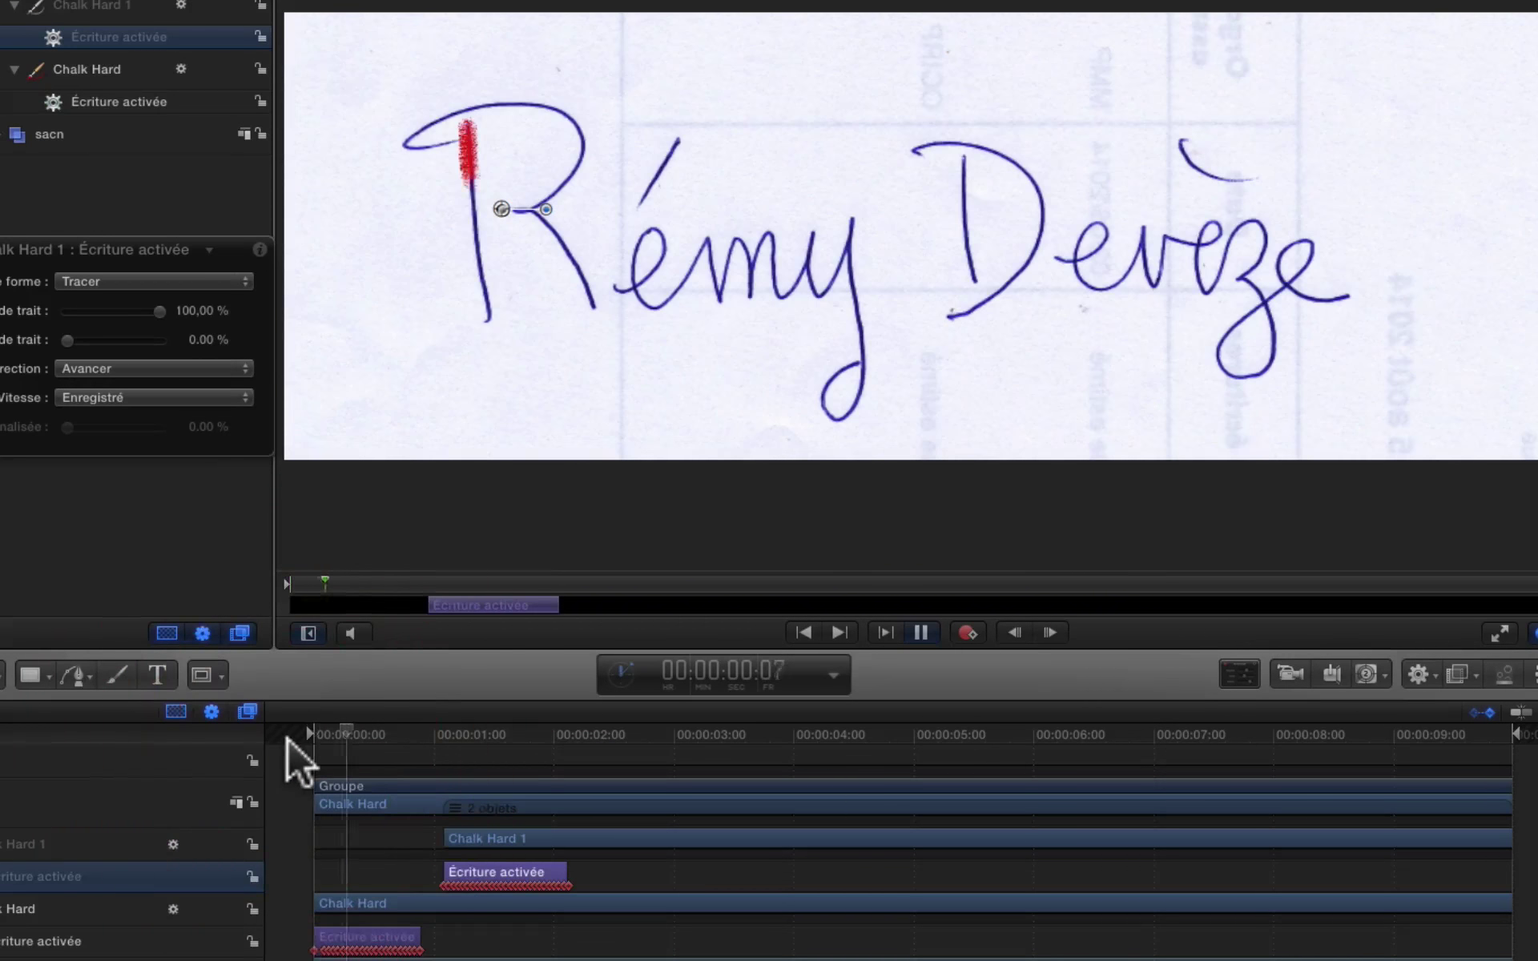
pyautogui.press('space')
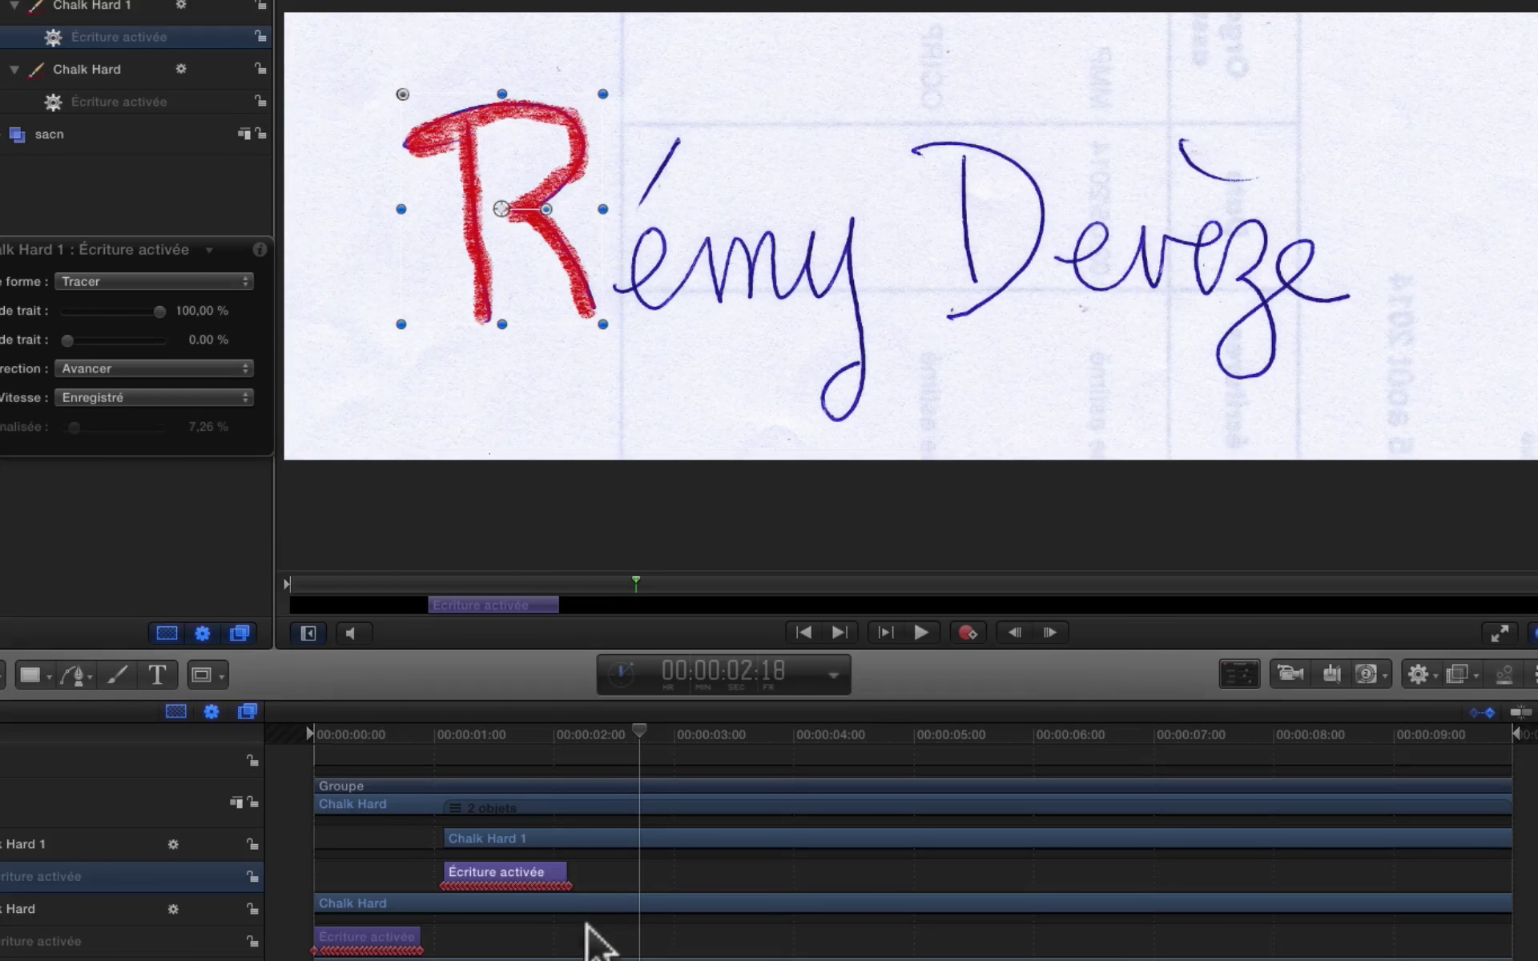
pyautogui.moveTo(566, 872); pyautogui.dragTo(597, 873)
# - Paint over the remaining letters of the first name in one stroke starting at 00:00:02:15, leaving out the accent
pyautogui.moveTo(639, 733); pyautogui.dragTo(624, 733)
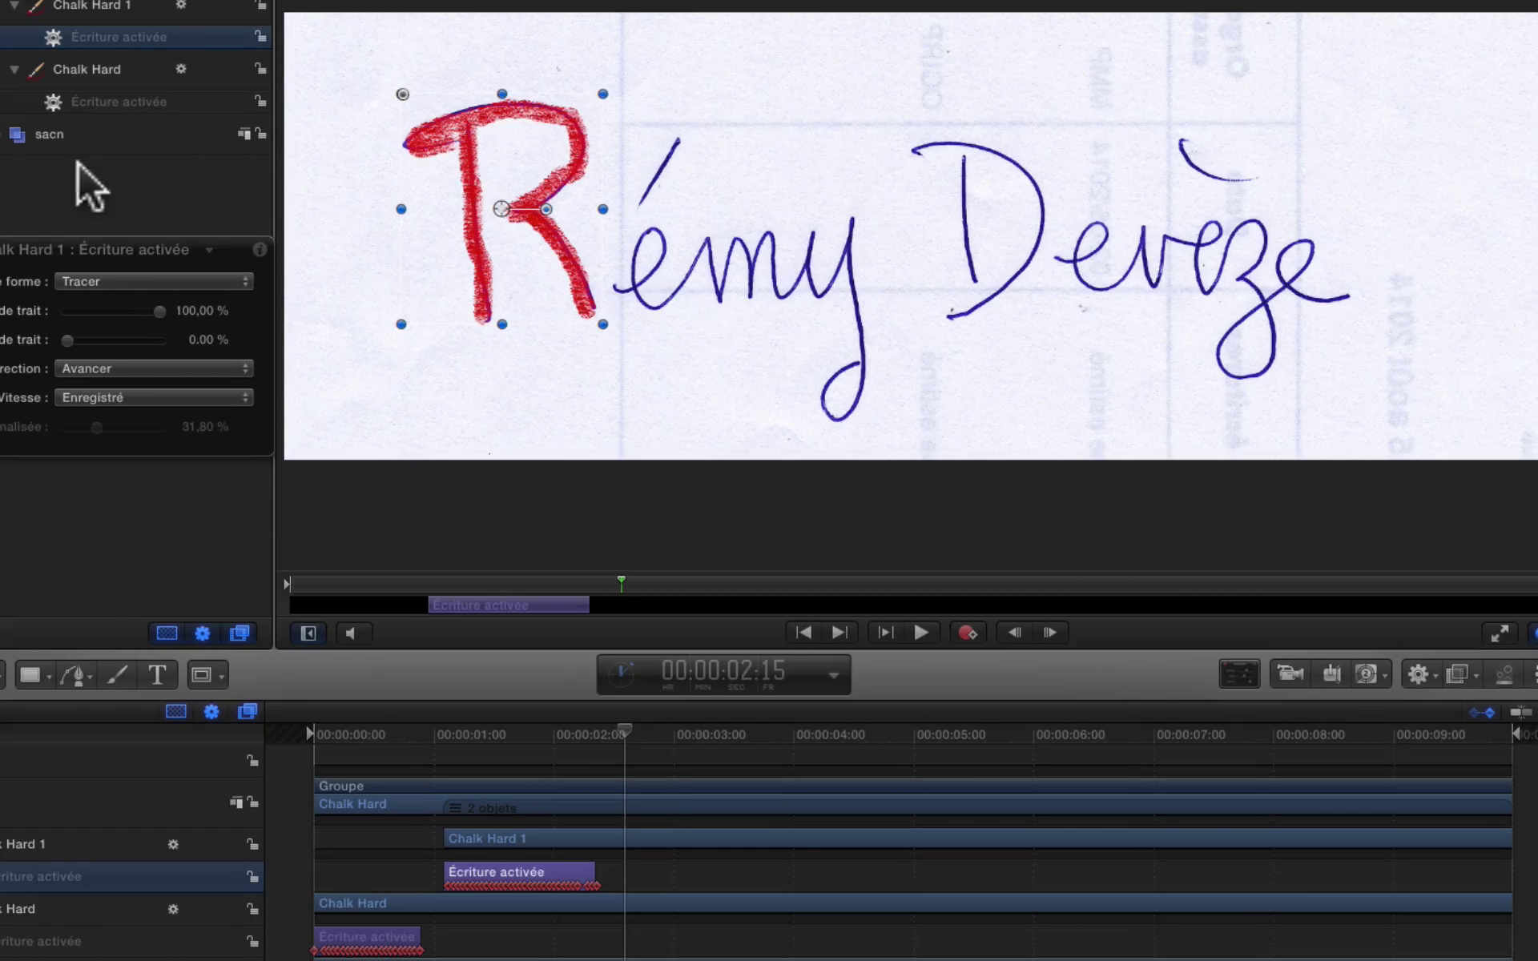
pyautogui.click(117, 674)
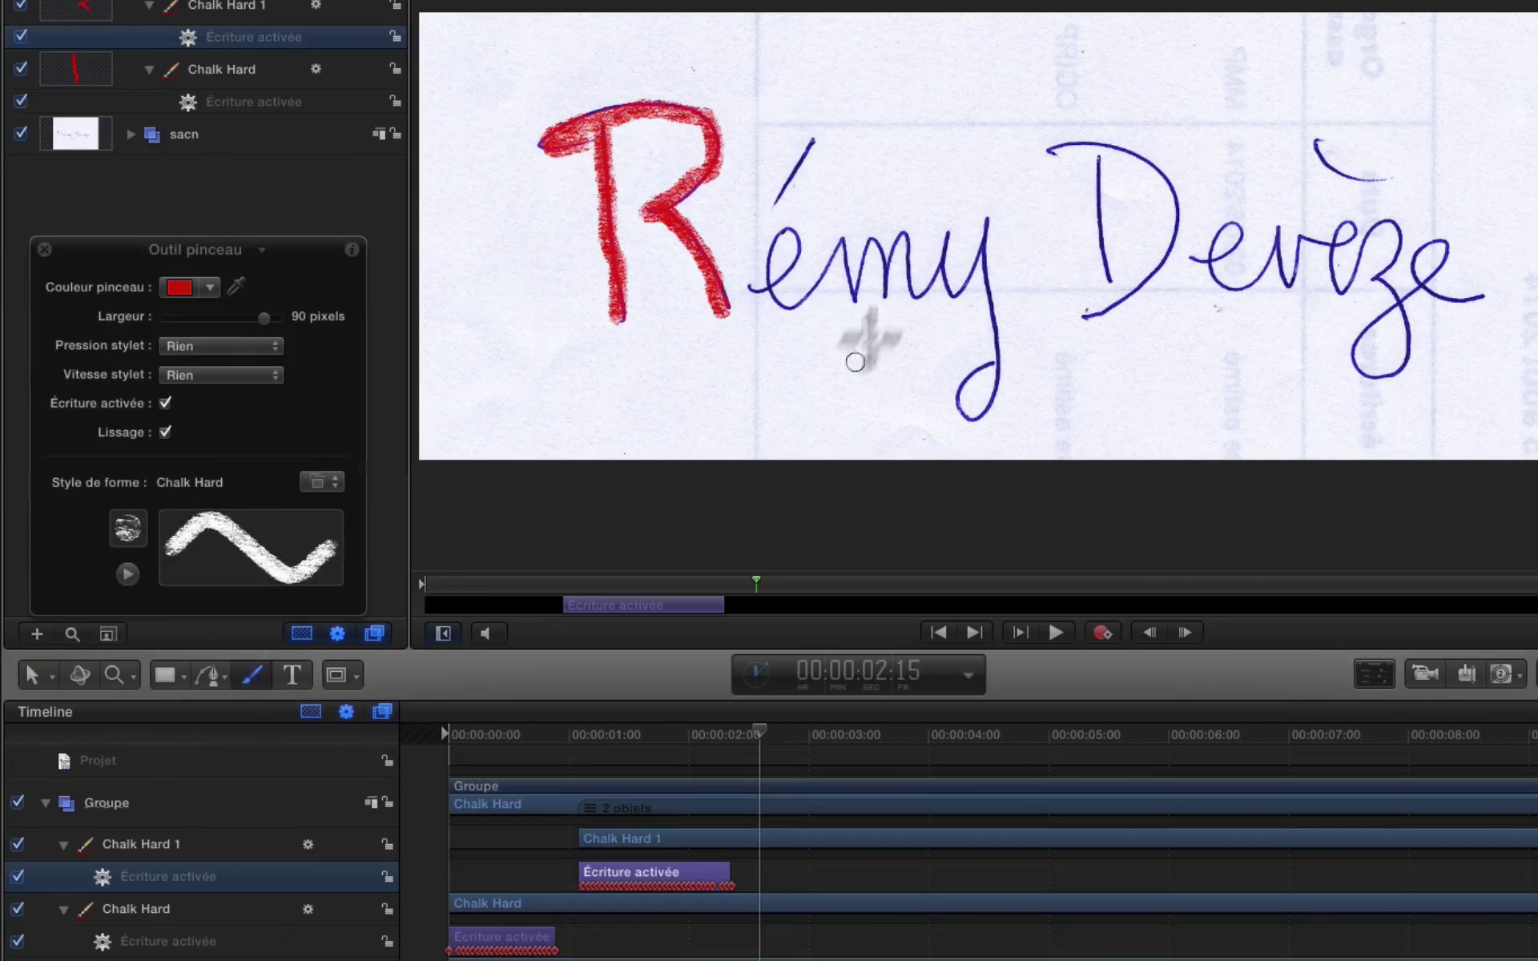
pyautogui.moveTo(748, 285); pyautogui.dragTo(753, 289)
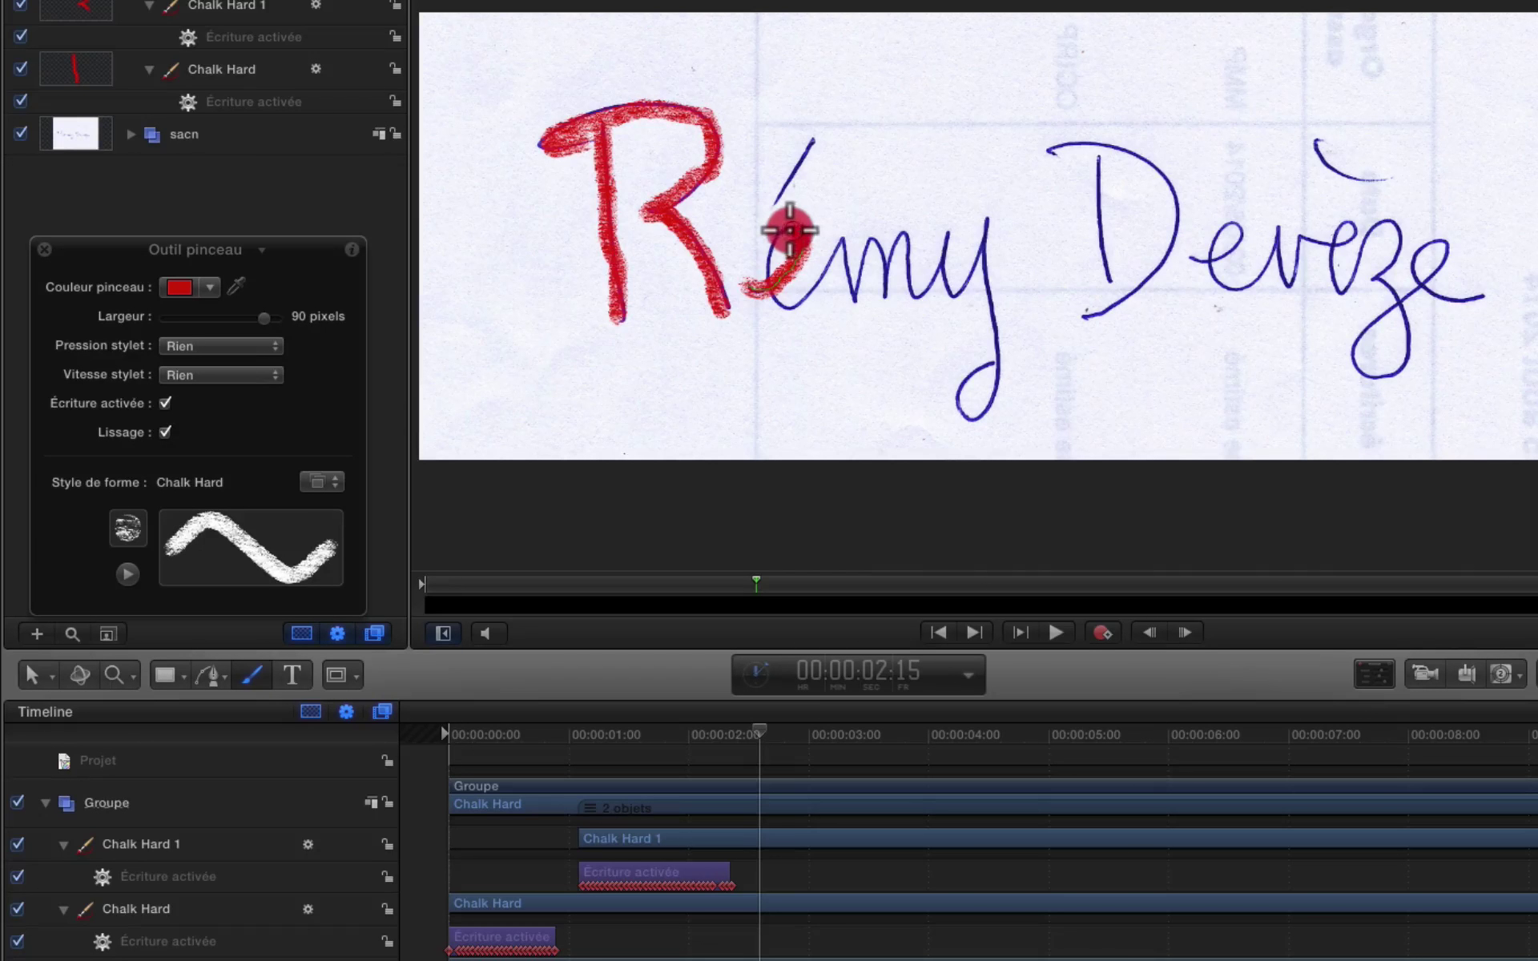
pyautogui.moveTo(767, 256)
pyautogui.mouseDown()
pyautogui.moveTo(775, 298)
pyautogui.moveTo(845, 267)
pyautogui.moveTo(851, 292)
pyautogui.moveTo(865, 246)
pyautogui.moveTo(888, 292)
pyautogui.moveTo(893, 238)
pyautogui.moveTo(904, 286)
pyautogui.moveTo(934, 275)
pyautogui.moveTo(948, 230)
pyautogui.moveTo(934, 254)
pyautogui.moveTo(945, 288)
pyautogui.moveTo(970, 298)
pyautogui.moveTo(993, 230)
pyautogui.moveTo(997, 366)
pyautogui.mouseUp()
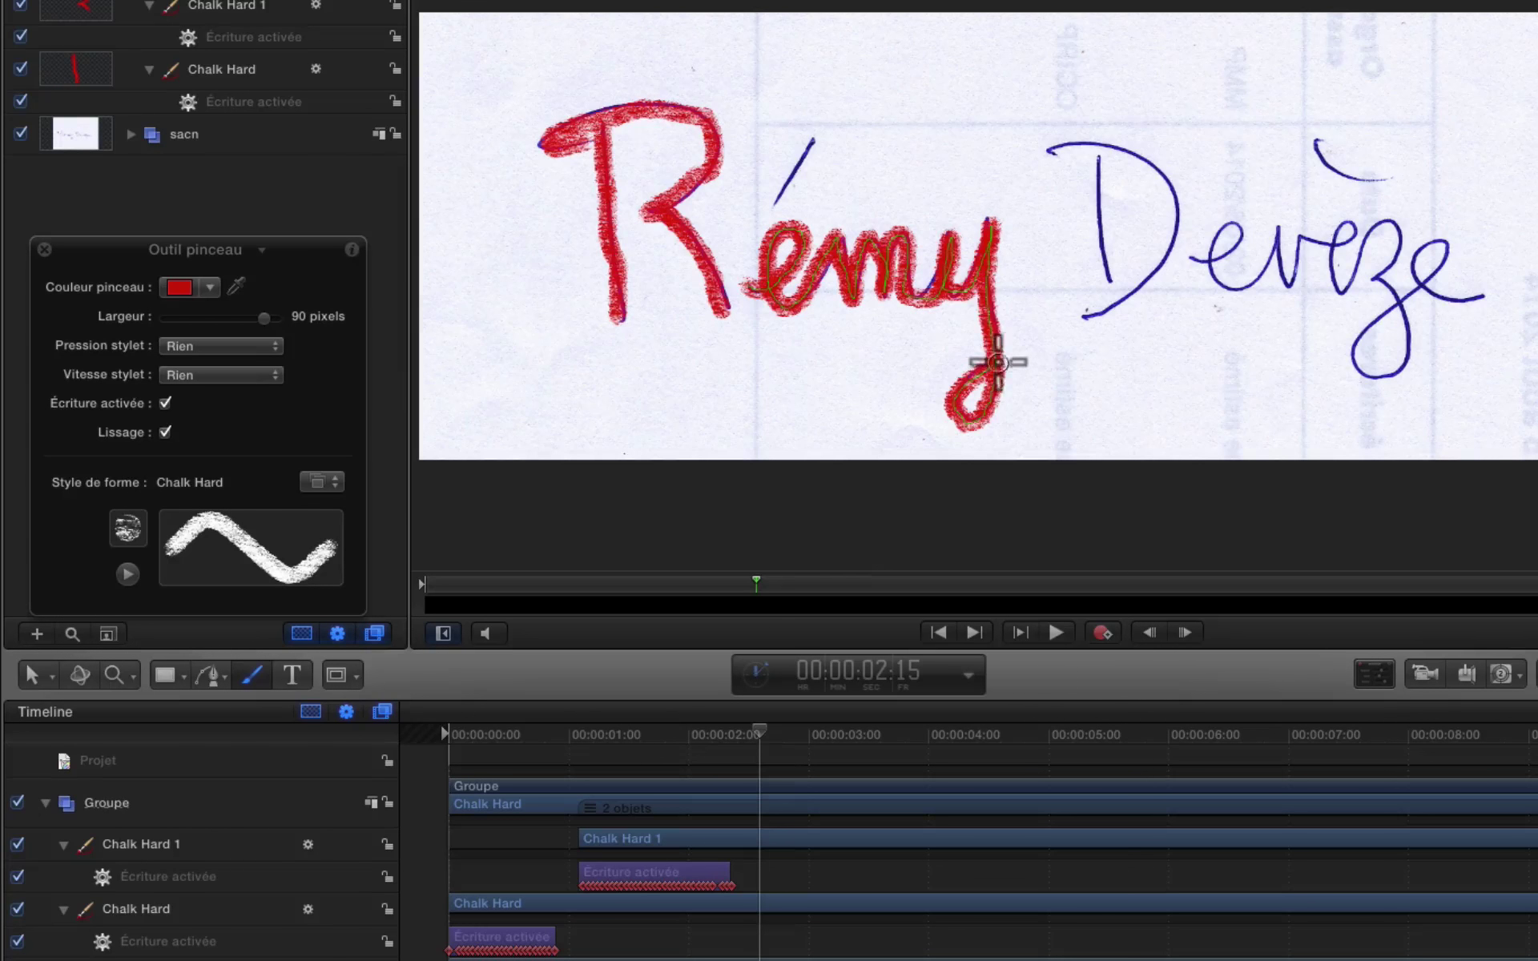
pyautogui.moveTo(997, 362); pyautogui.dragTo(926, 383)
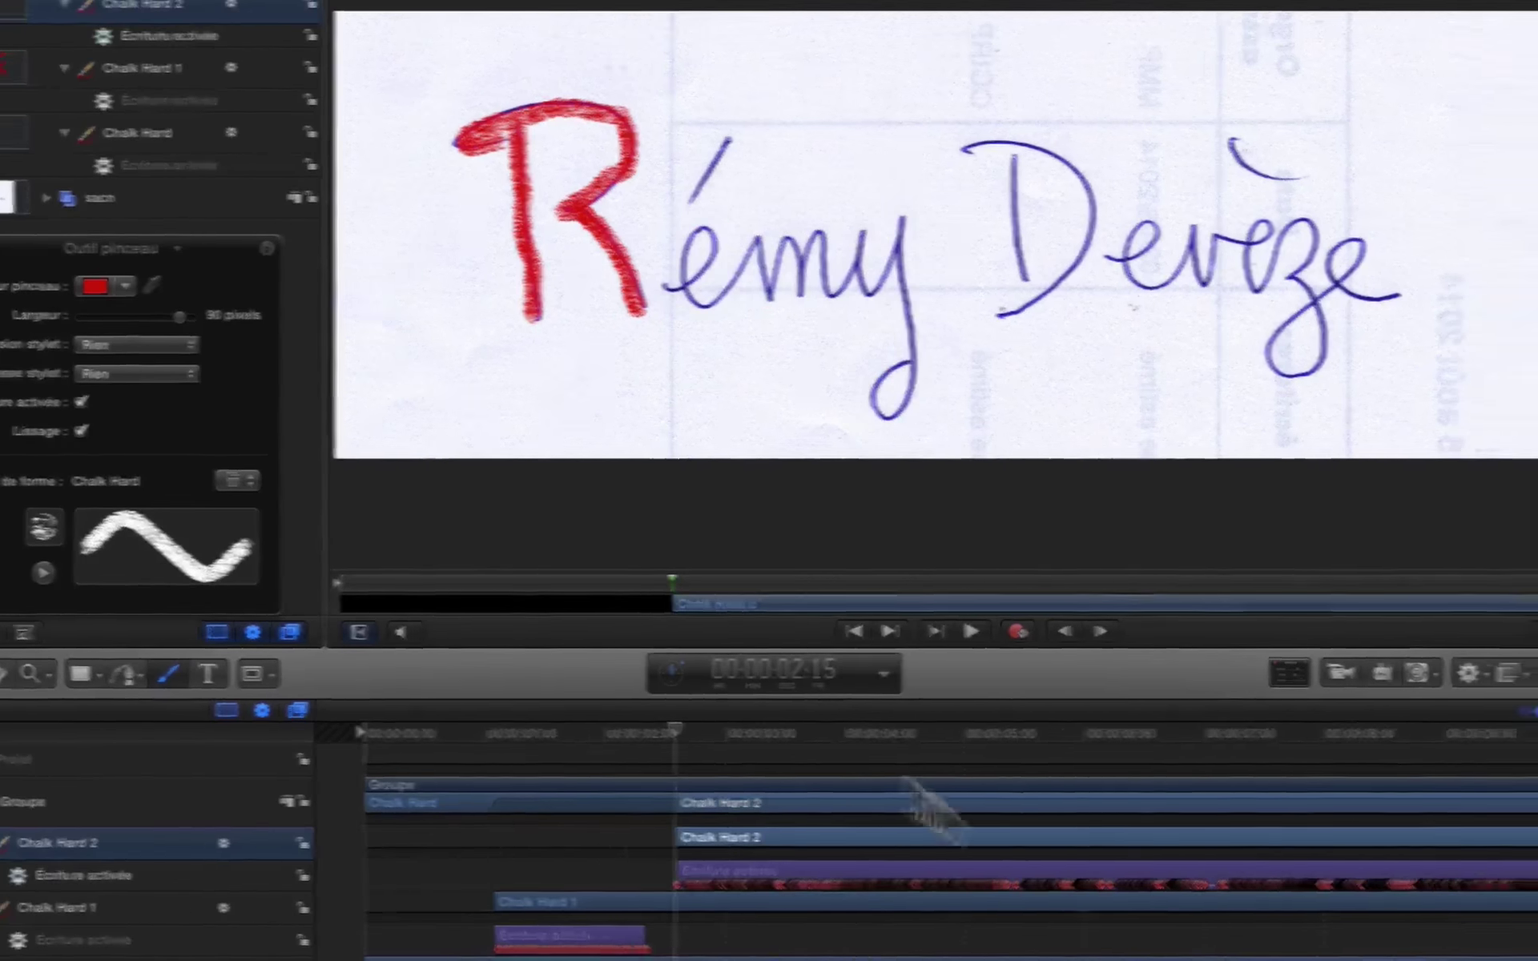
# - Shorten the third stroke's Écriture activée behavior to end at about 6.3 seconds and play the animation from the start
pyautogui.moveTo(1463, 867); pyautogui.dragTo(1024, 884)
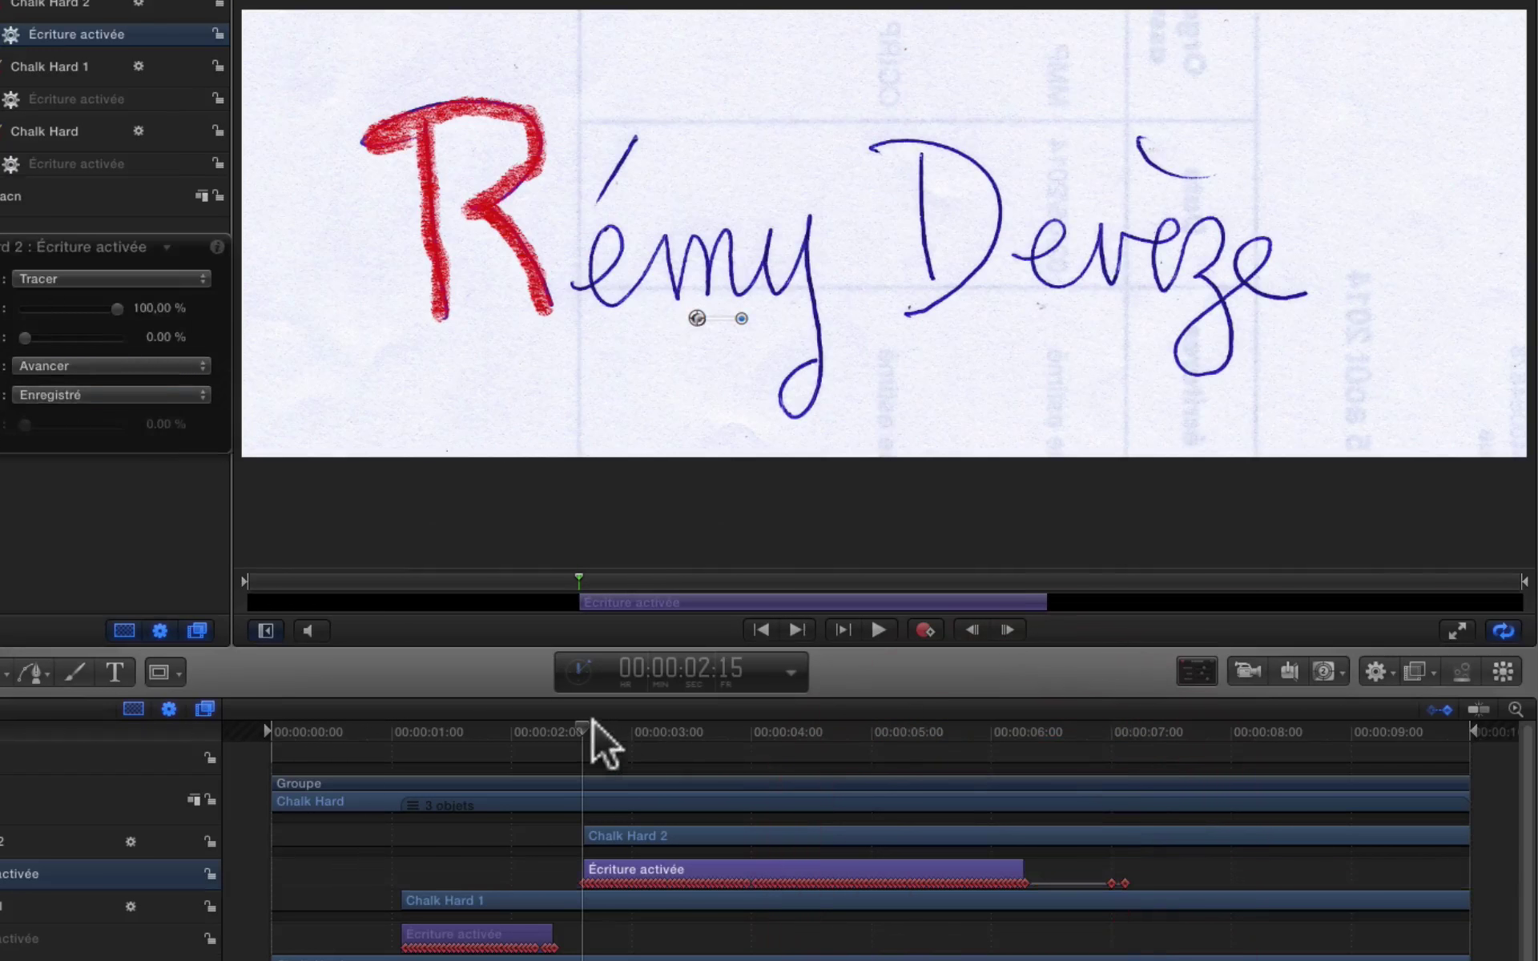
pyautogui.moveTo(549, 733); pyautogui.dragTo(154, 762)
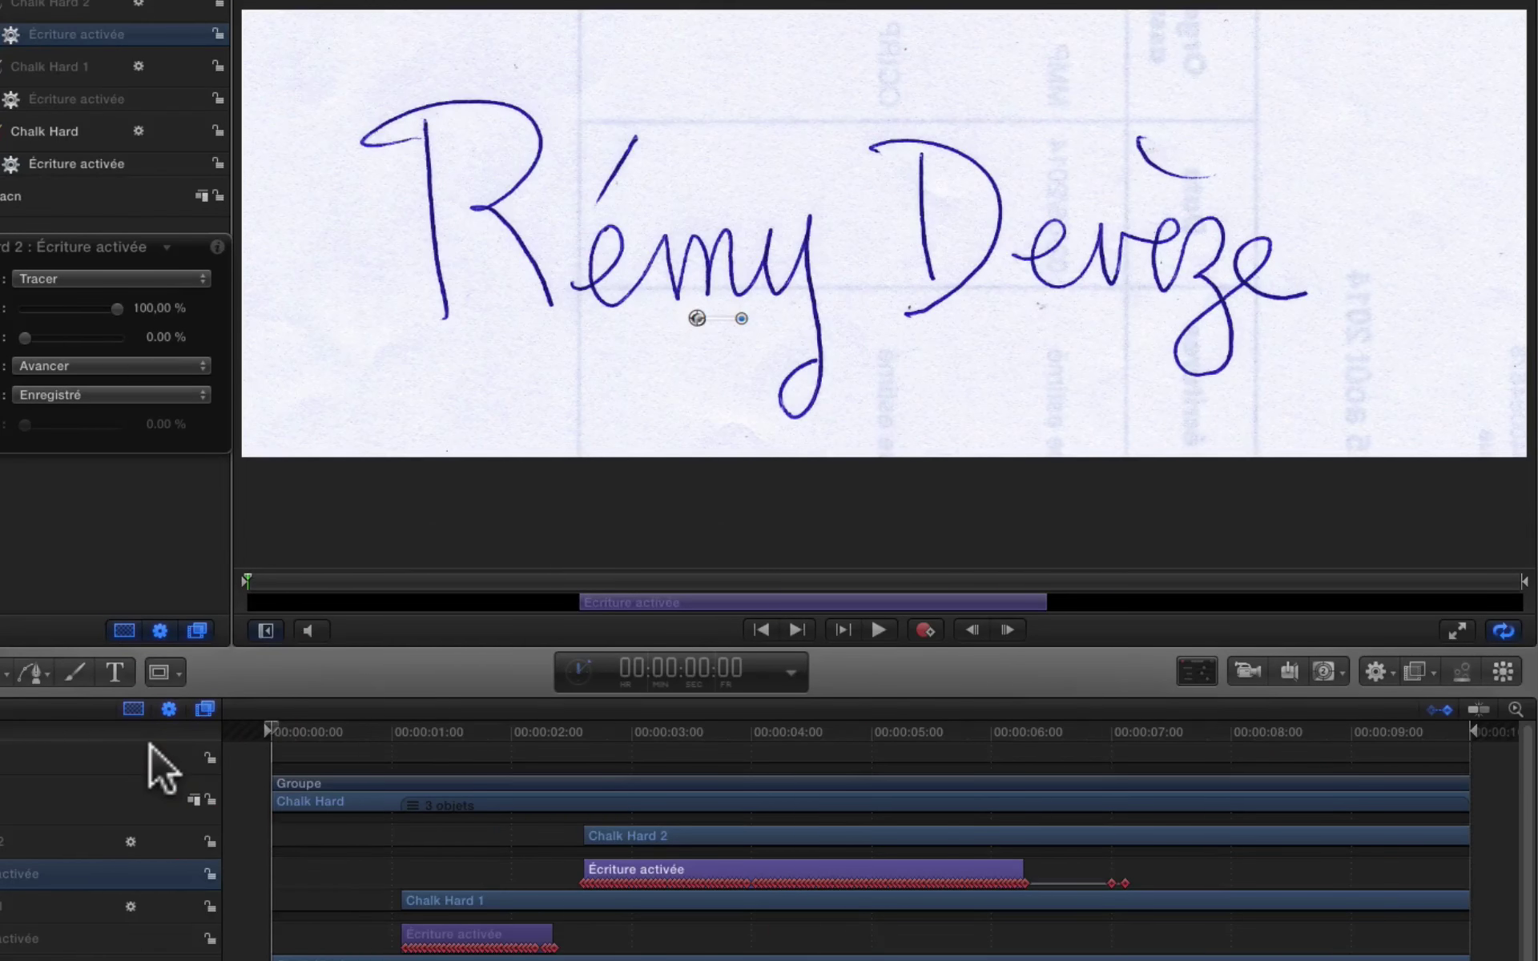
pyautogui.press('space')
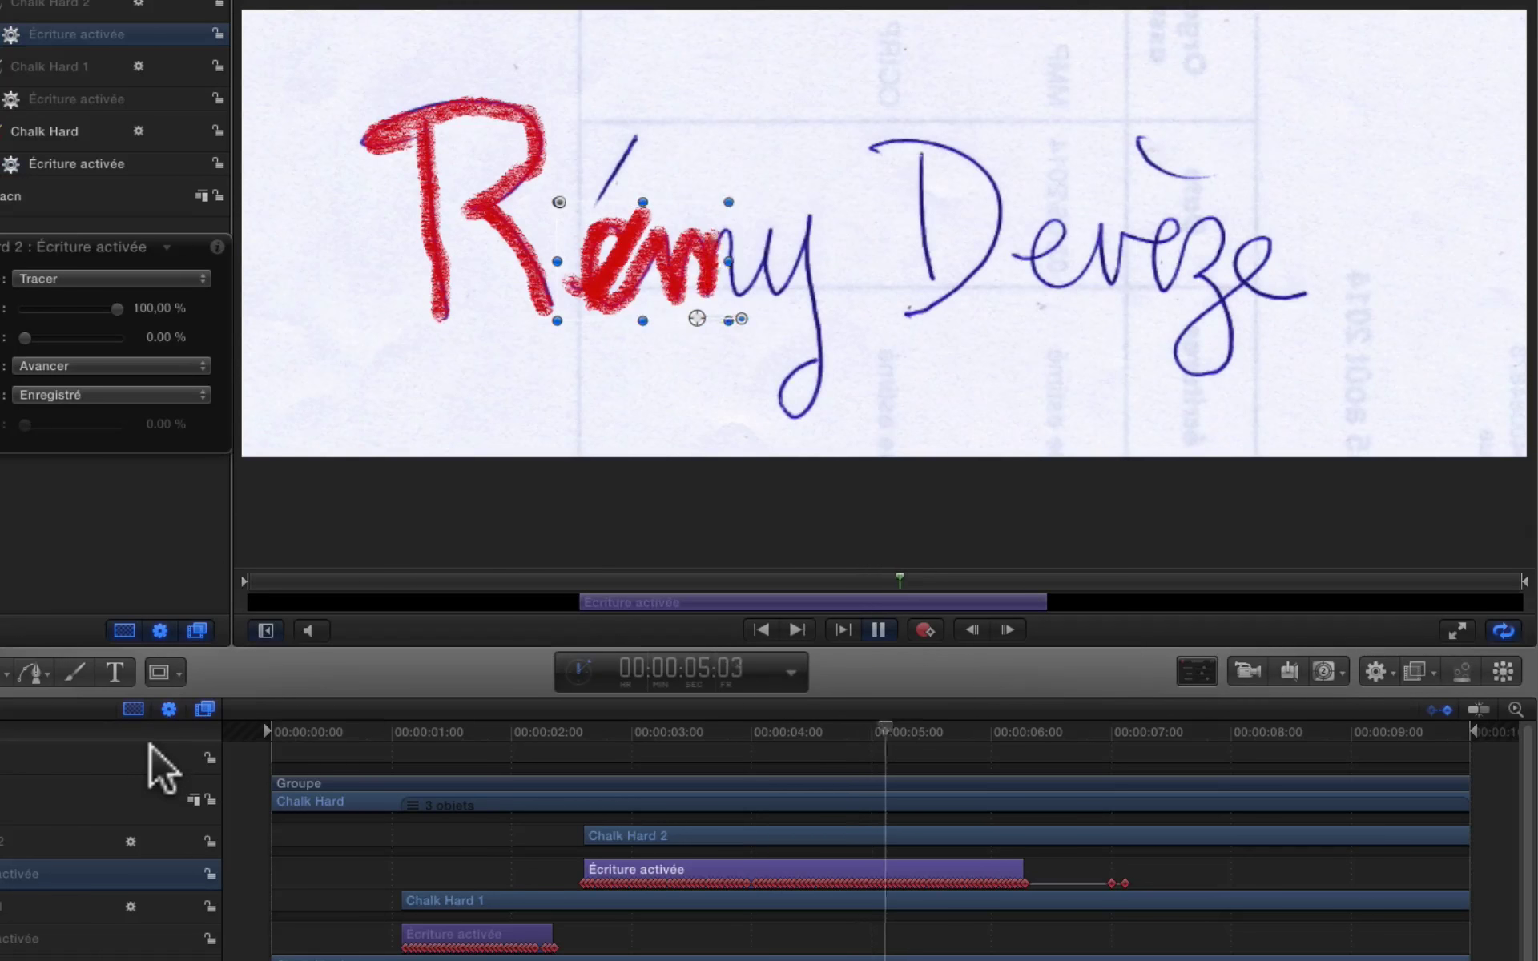
pyautogui.press('space')
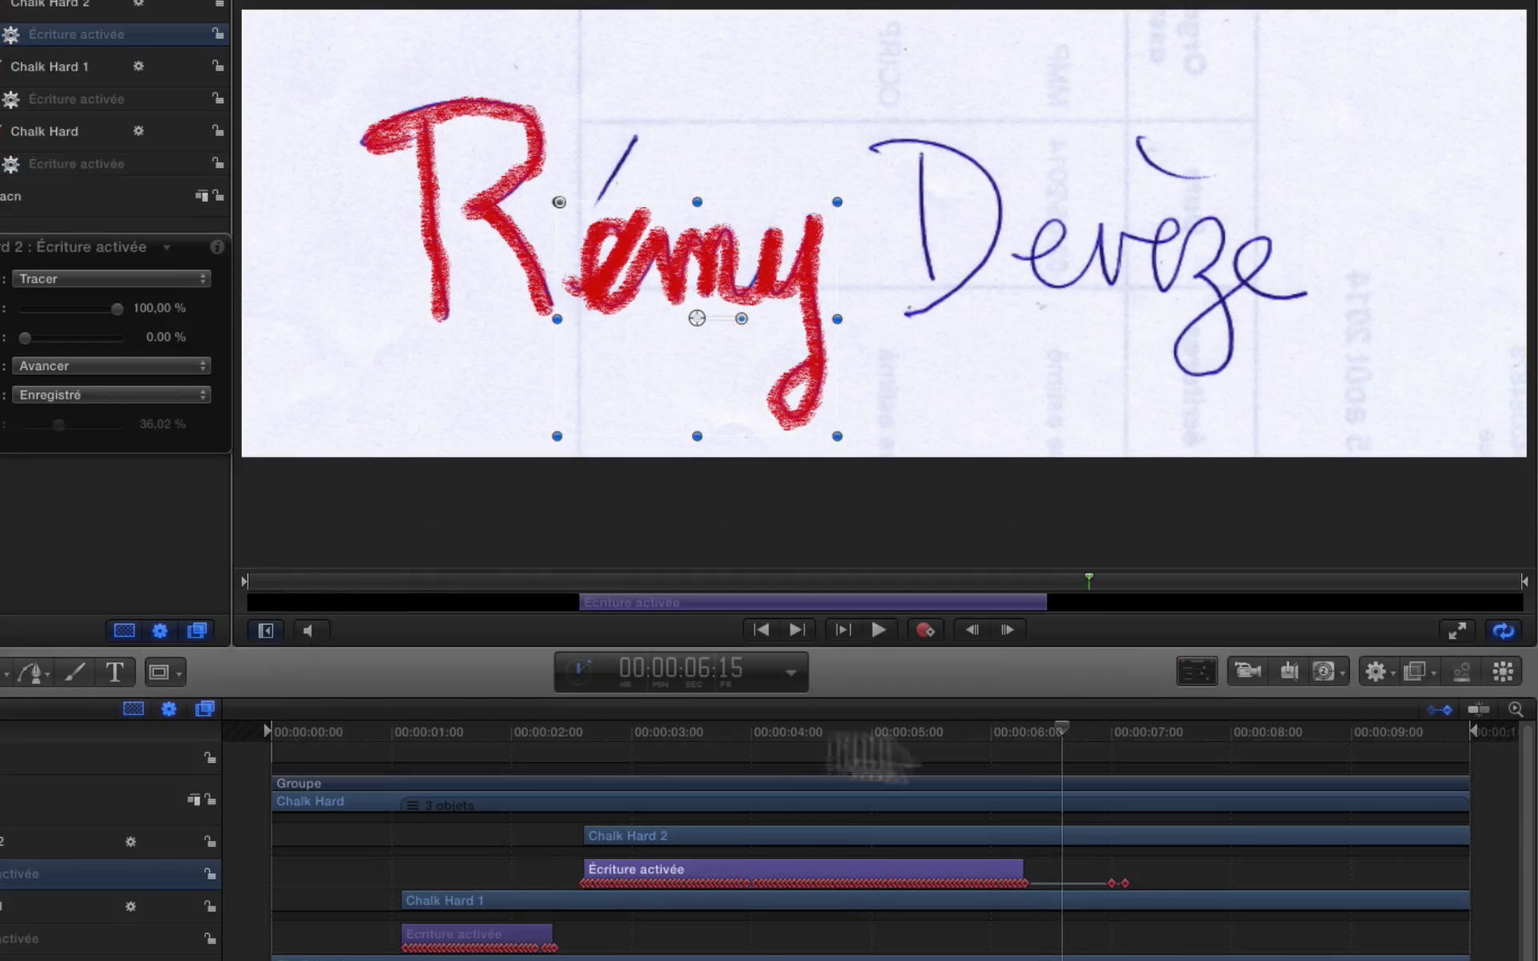
# - Paint the first name's accent as a new stroke at 00:00:06:17 and shorten its Écriture activée behavior to end at about 7.8 seconds
pyautogui.press('Right')
pyautogui.press('Right')
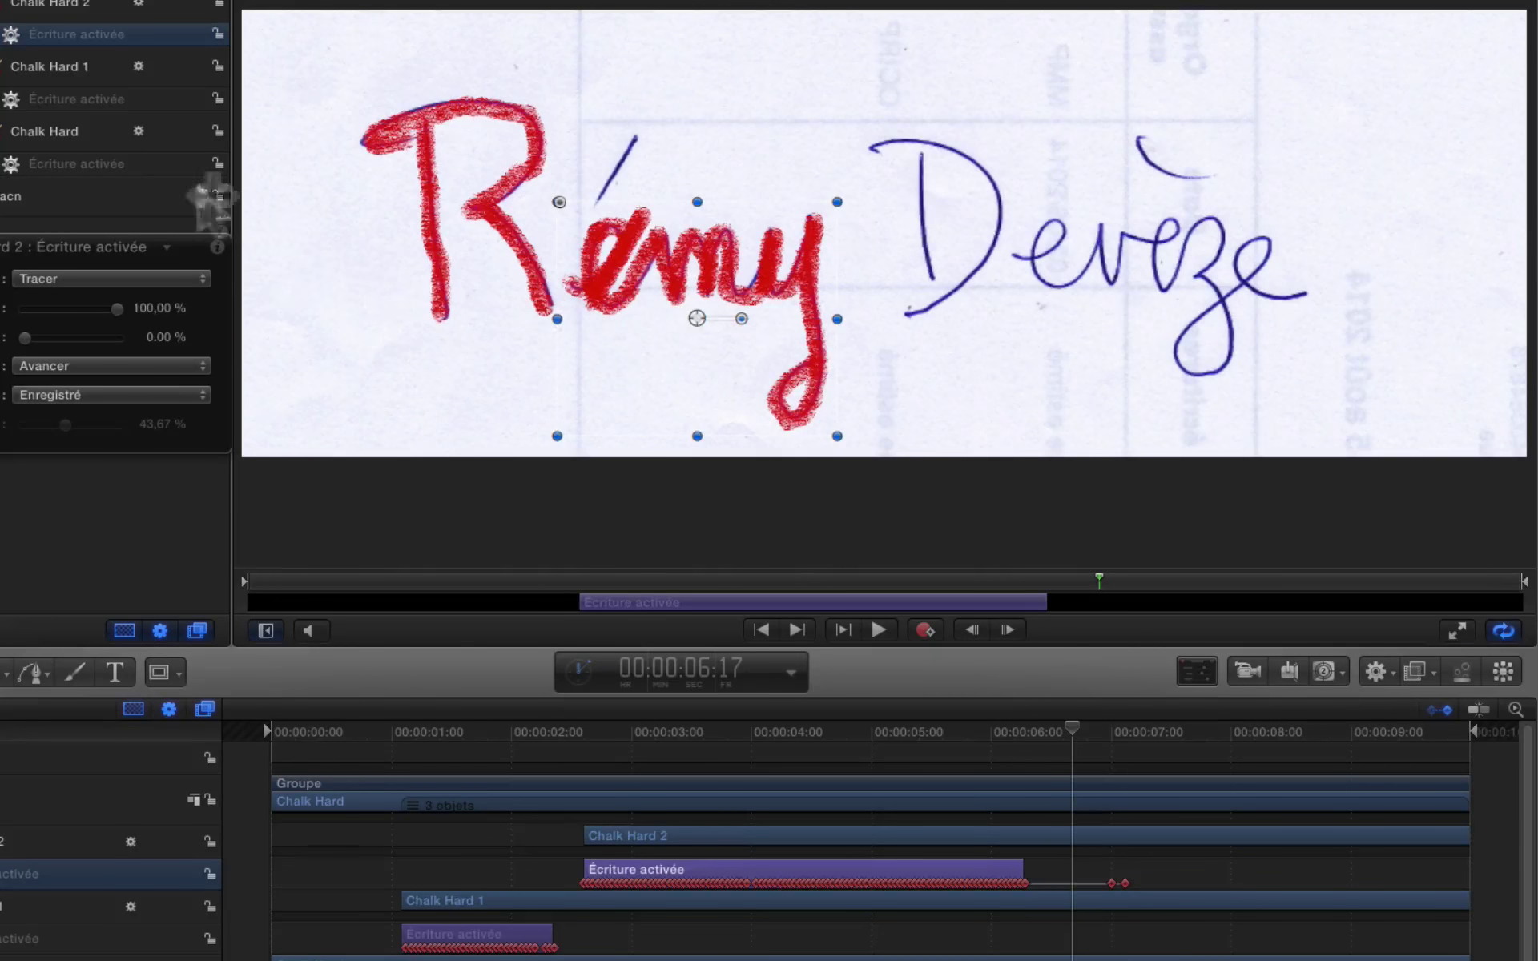
pyautogui.click(75, 672)
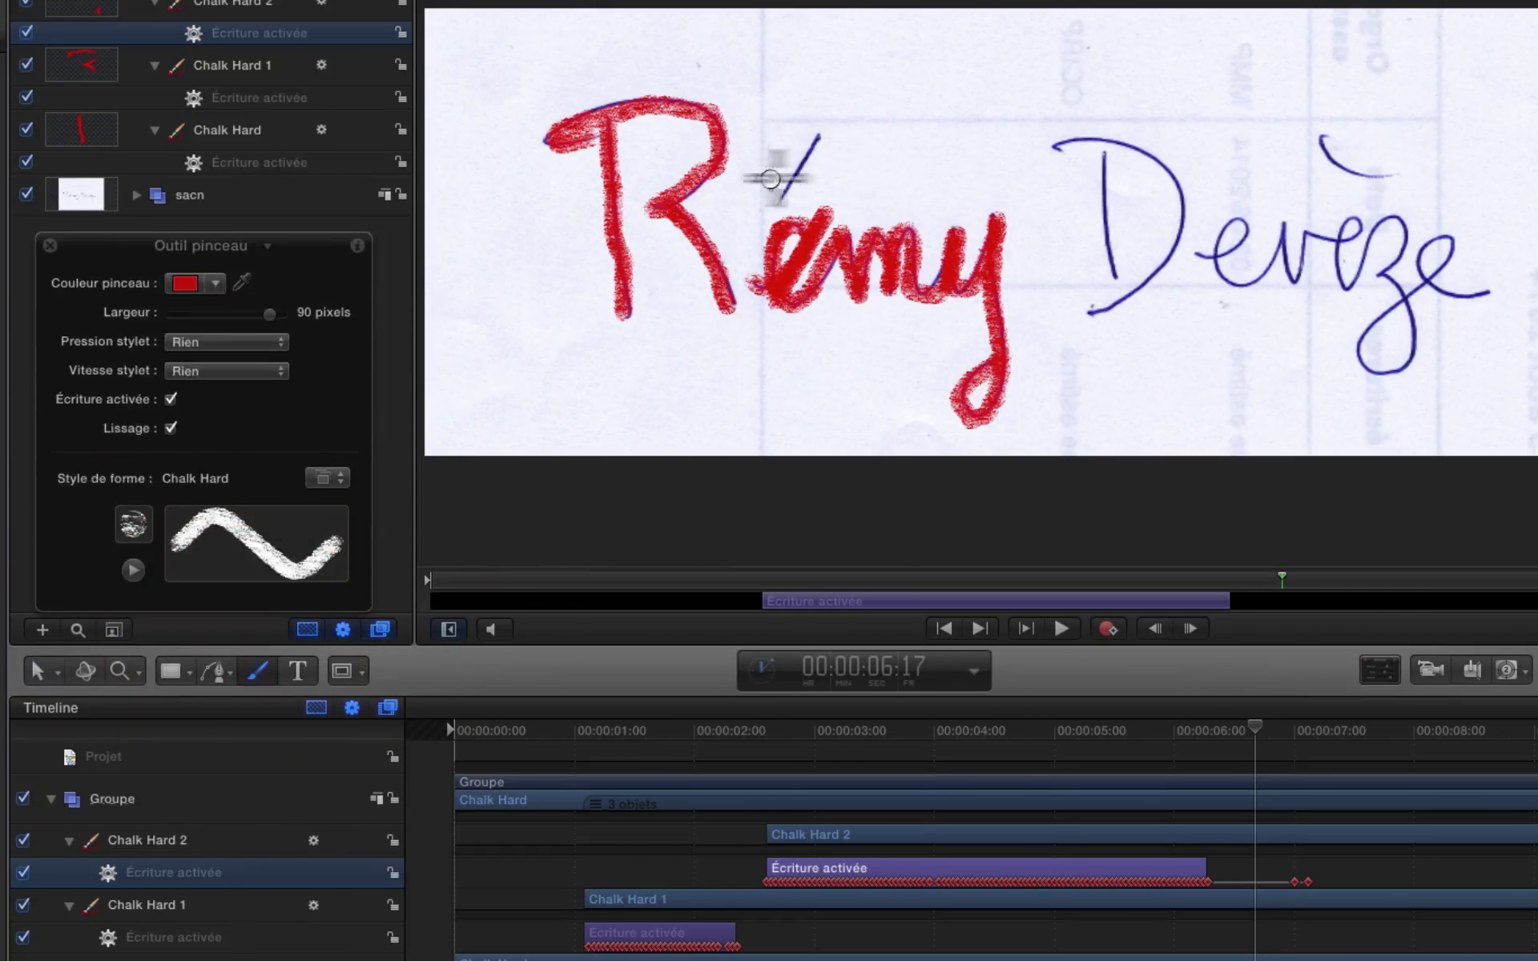
pyautogui.moveTo(822, 131); pyautogui.dragTo(783, 201)
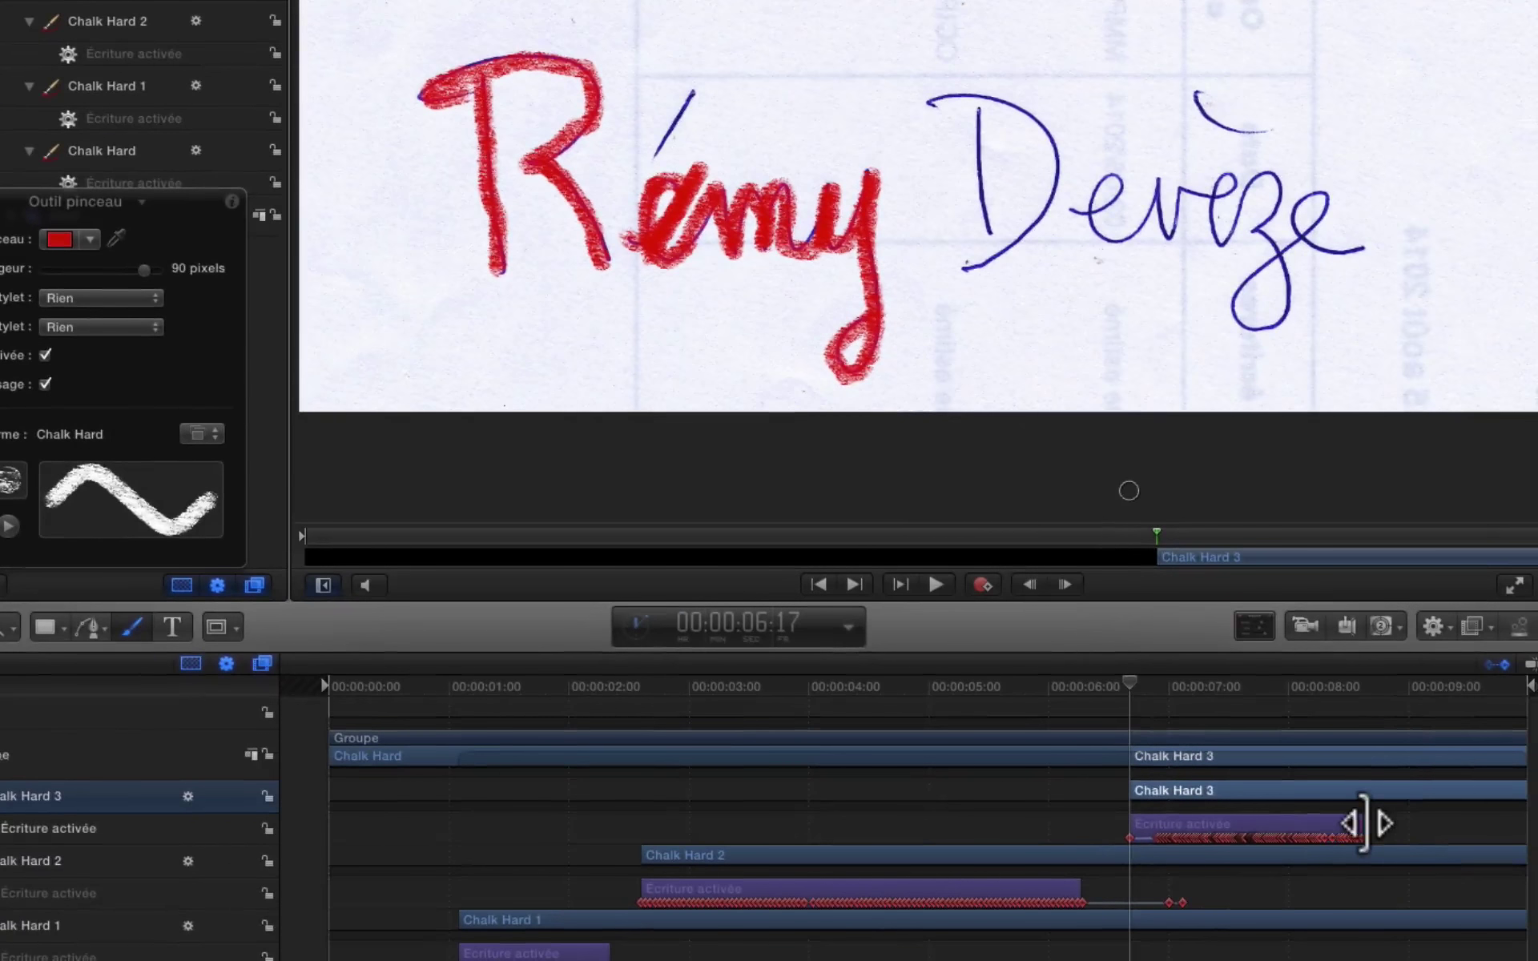
pyautogui.moveTo(1364, 823); pyautogui.dragTo(1266, 824)
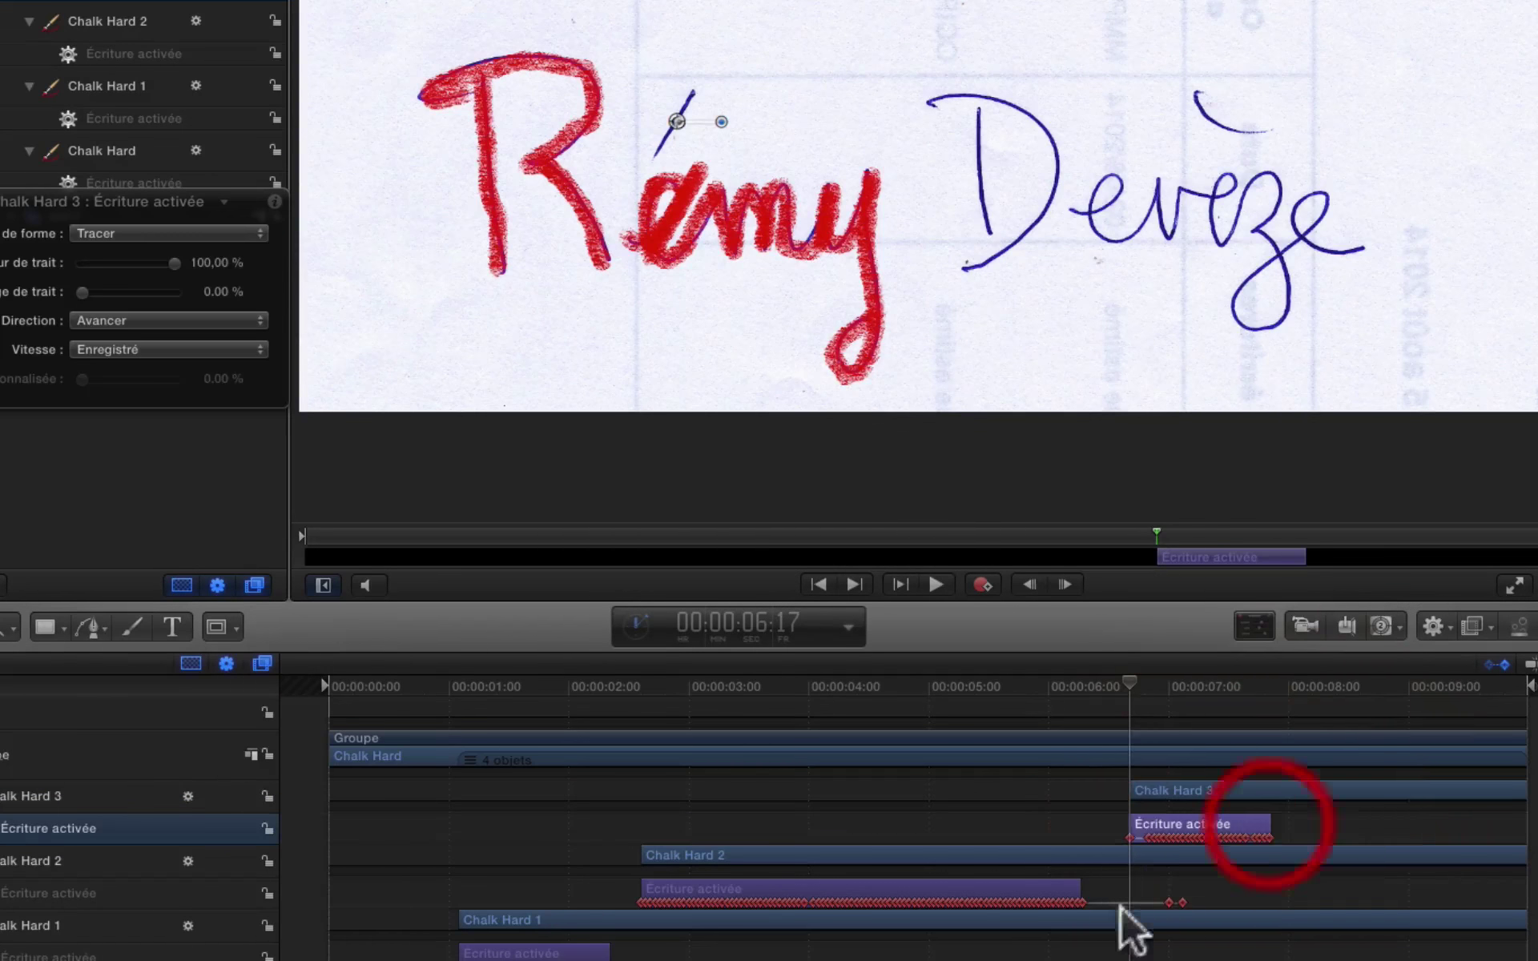
# - Extend the Chalk Hard 2 write-on behavior to about 6.6 seconds and shift the accent stroke to start at about 6.9 seconds
pyautogui.moveTo(1077, 887); pyautogui.dragTo(1133, 875)
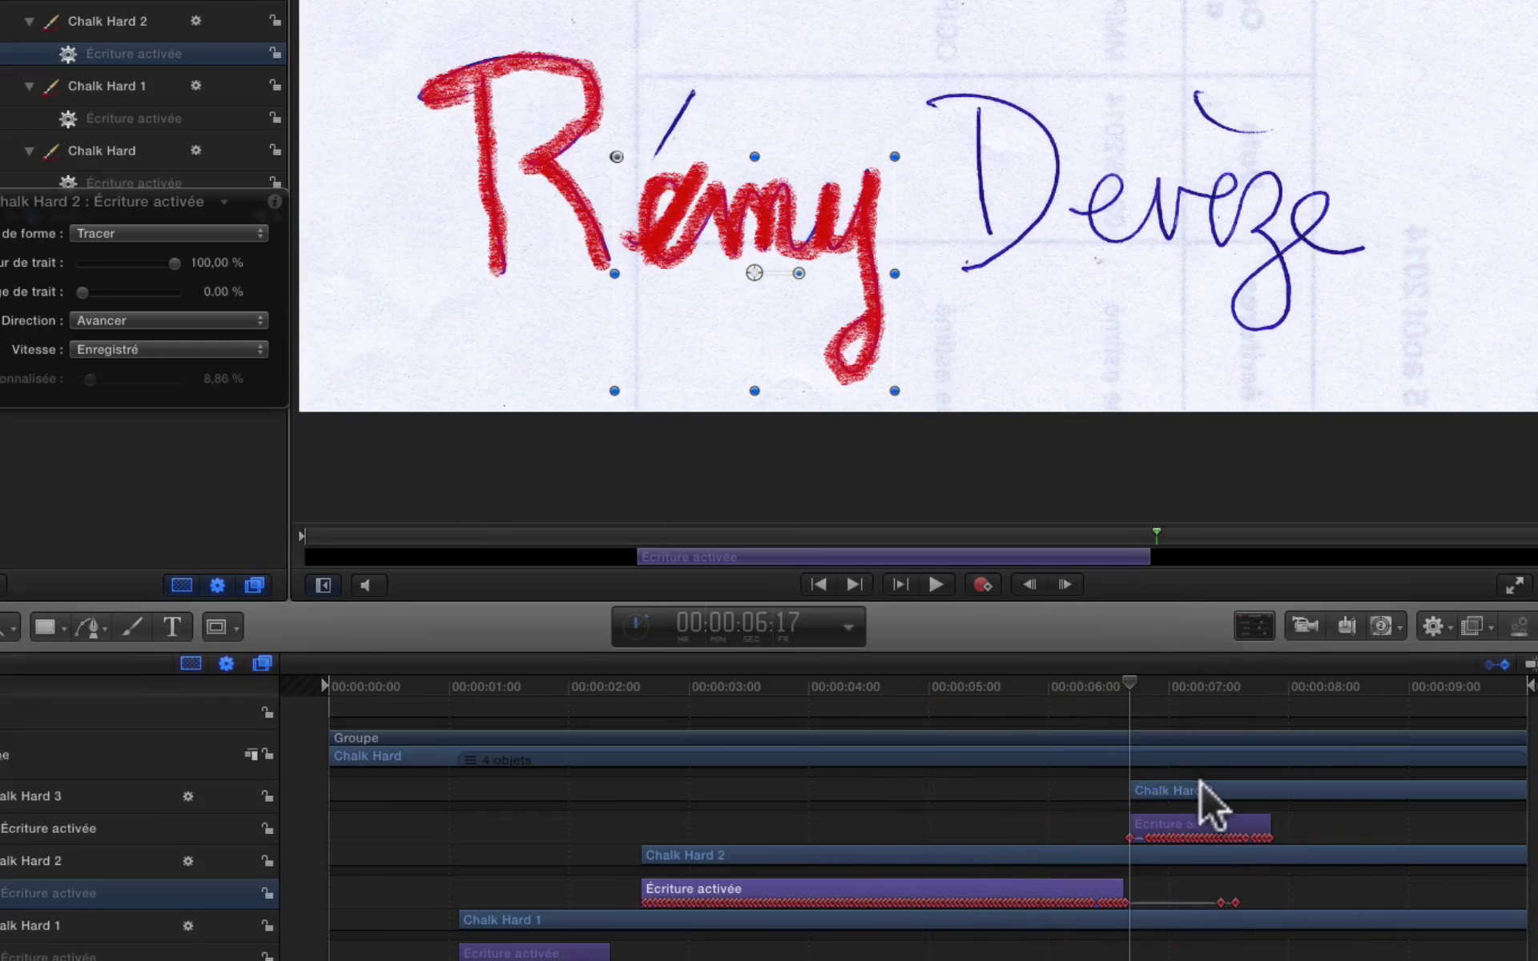
pyautogui.moveTo(1200, 781); pyautogui.dragTo(1223, 780)
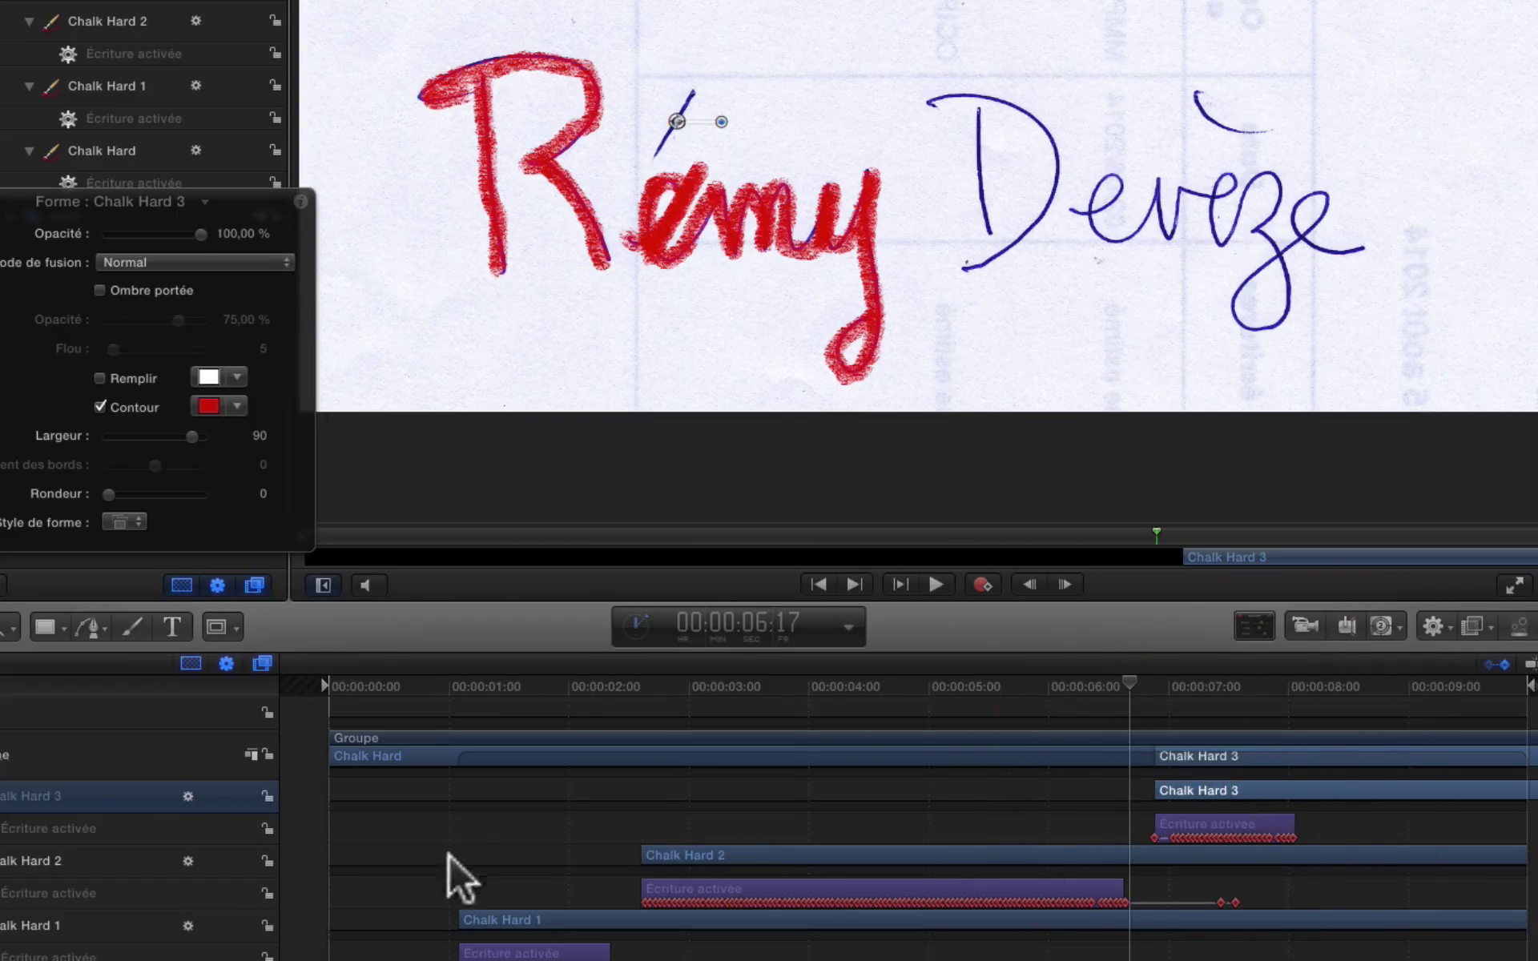
# - Preview the animation from the start with the sacn scan group hidden, and restore the scan's visibility
pyautogui.moveTo(372, 705); pyautogui.dragTo(275, 705)
pyautogui.press('space')
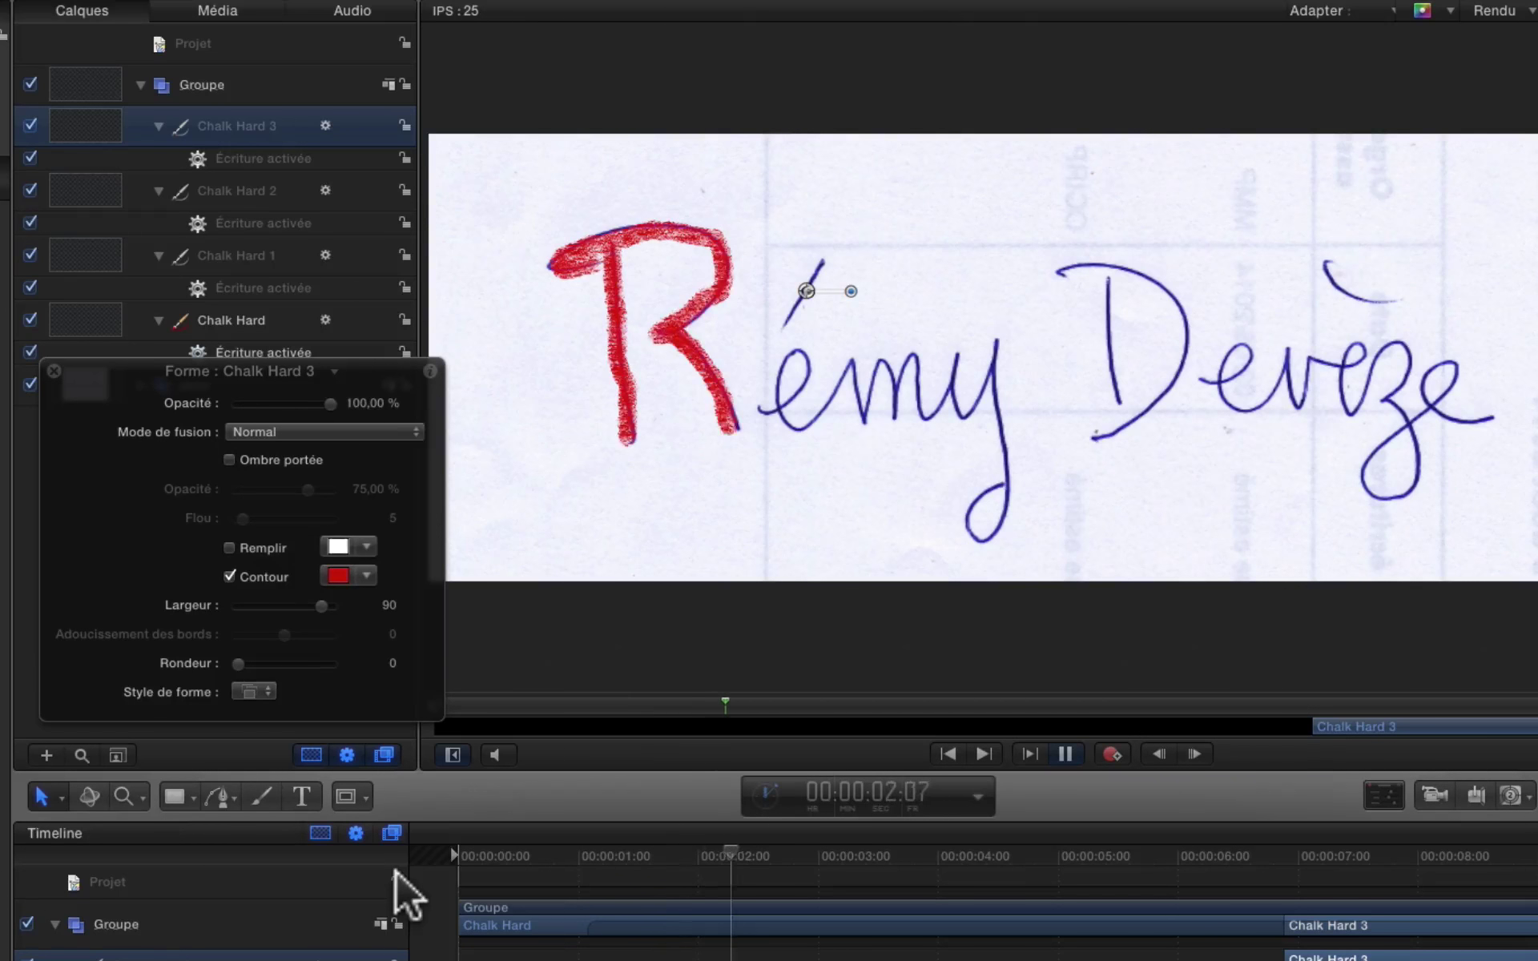
pyautogui.press('space')
pyautogui.moveTo(117, 399); pyautogui.dragTo(96, 672)
pyautogui.click(31, 384)
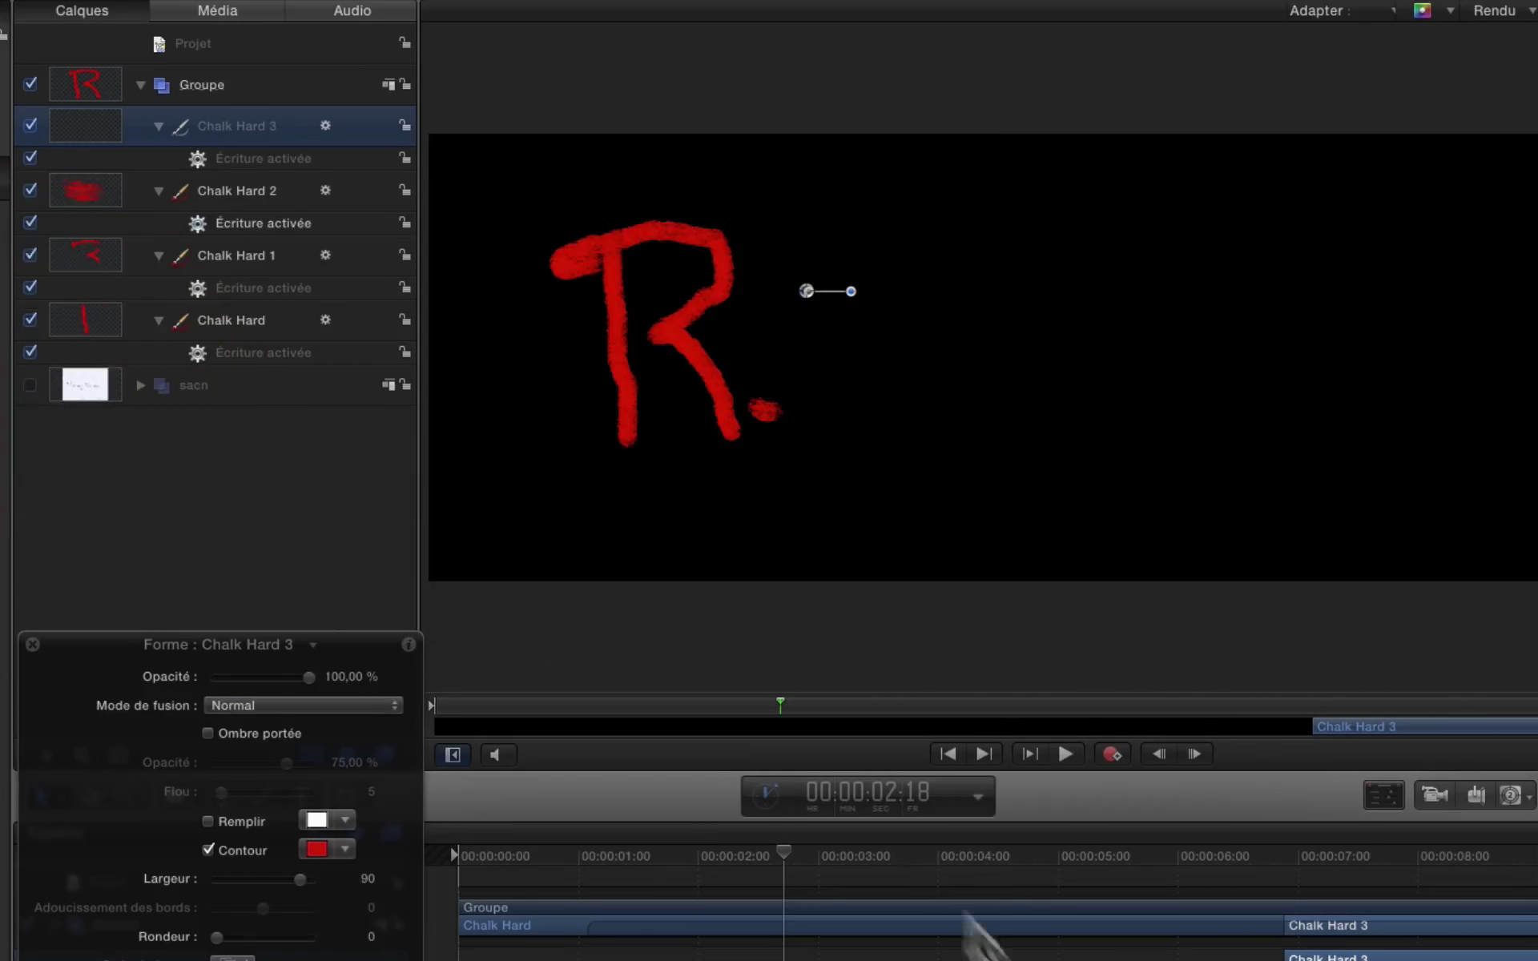
pyautogui.press('Home')
pyautogui.press('space')
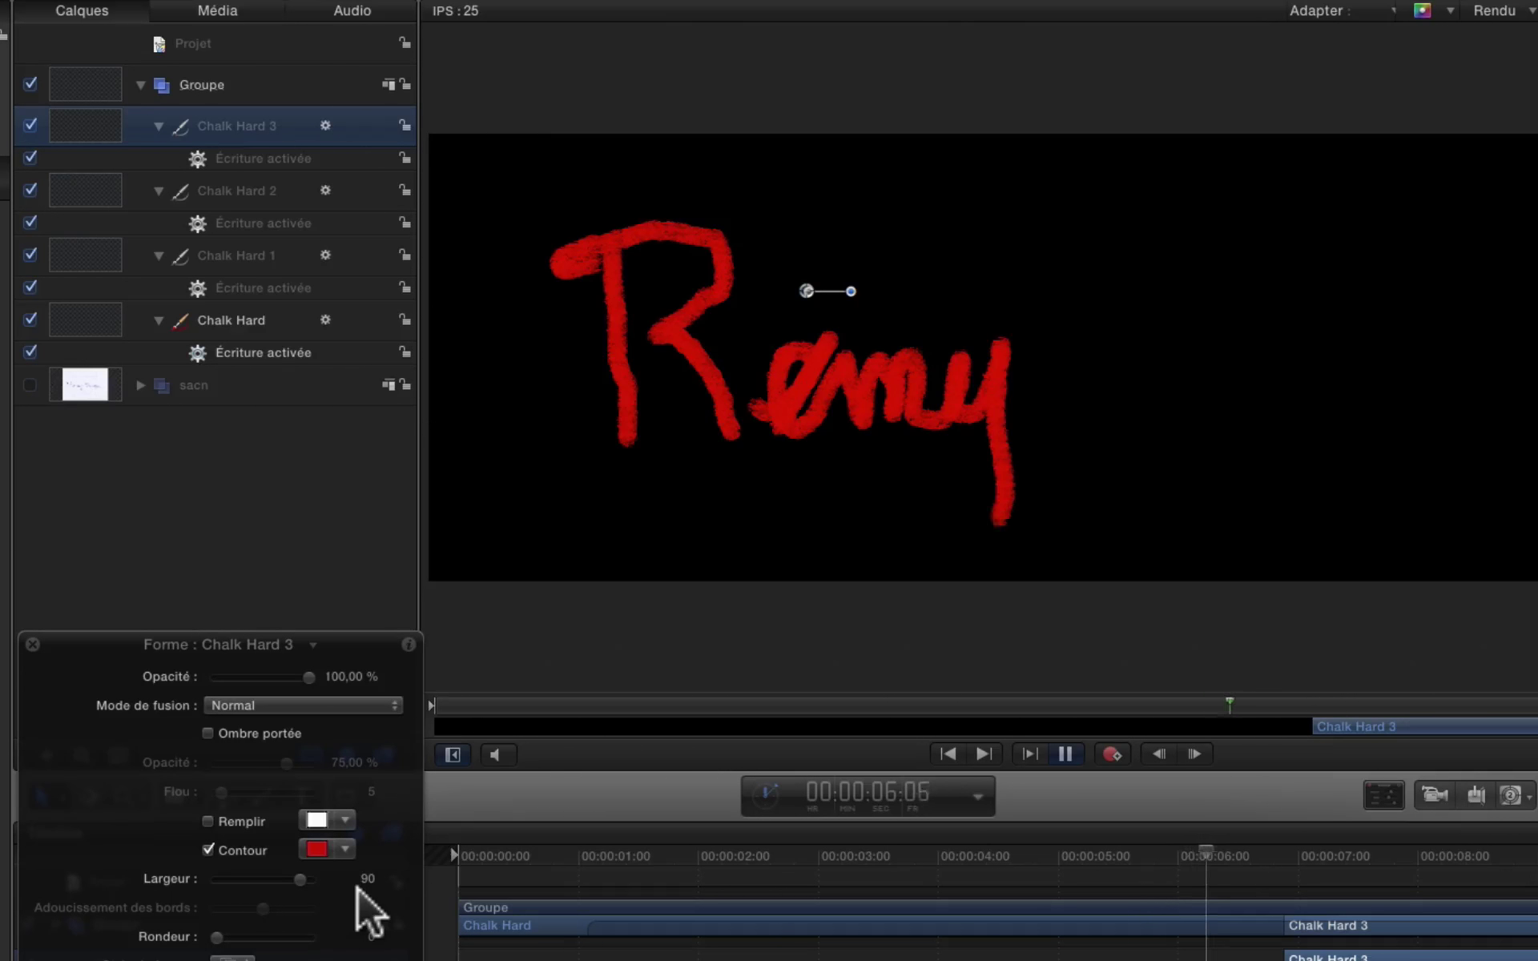
pyautogui.press('space')
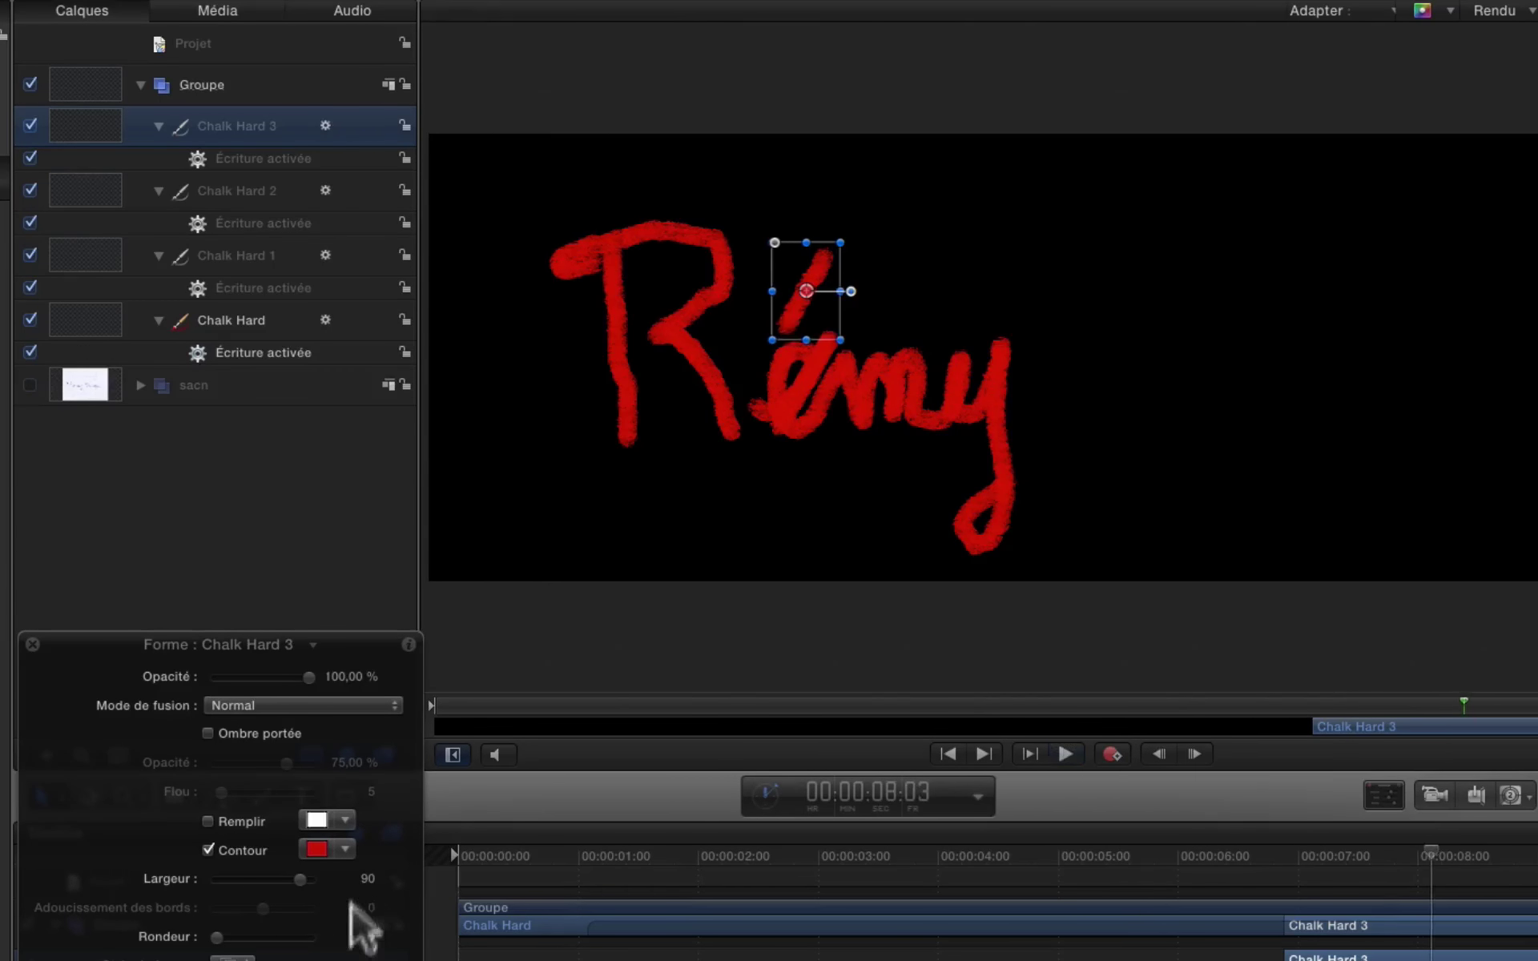
pyautogui.click(29, 386)
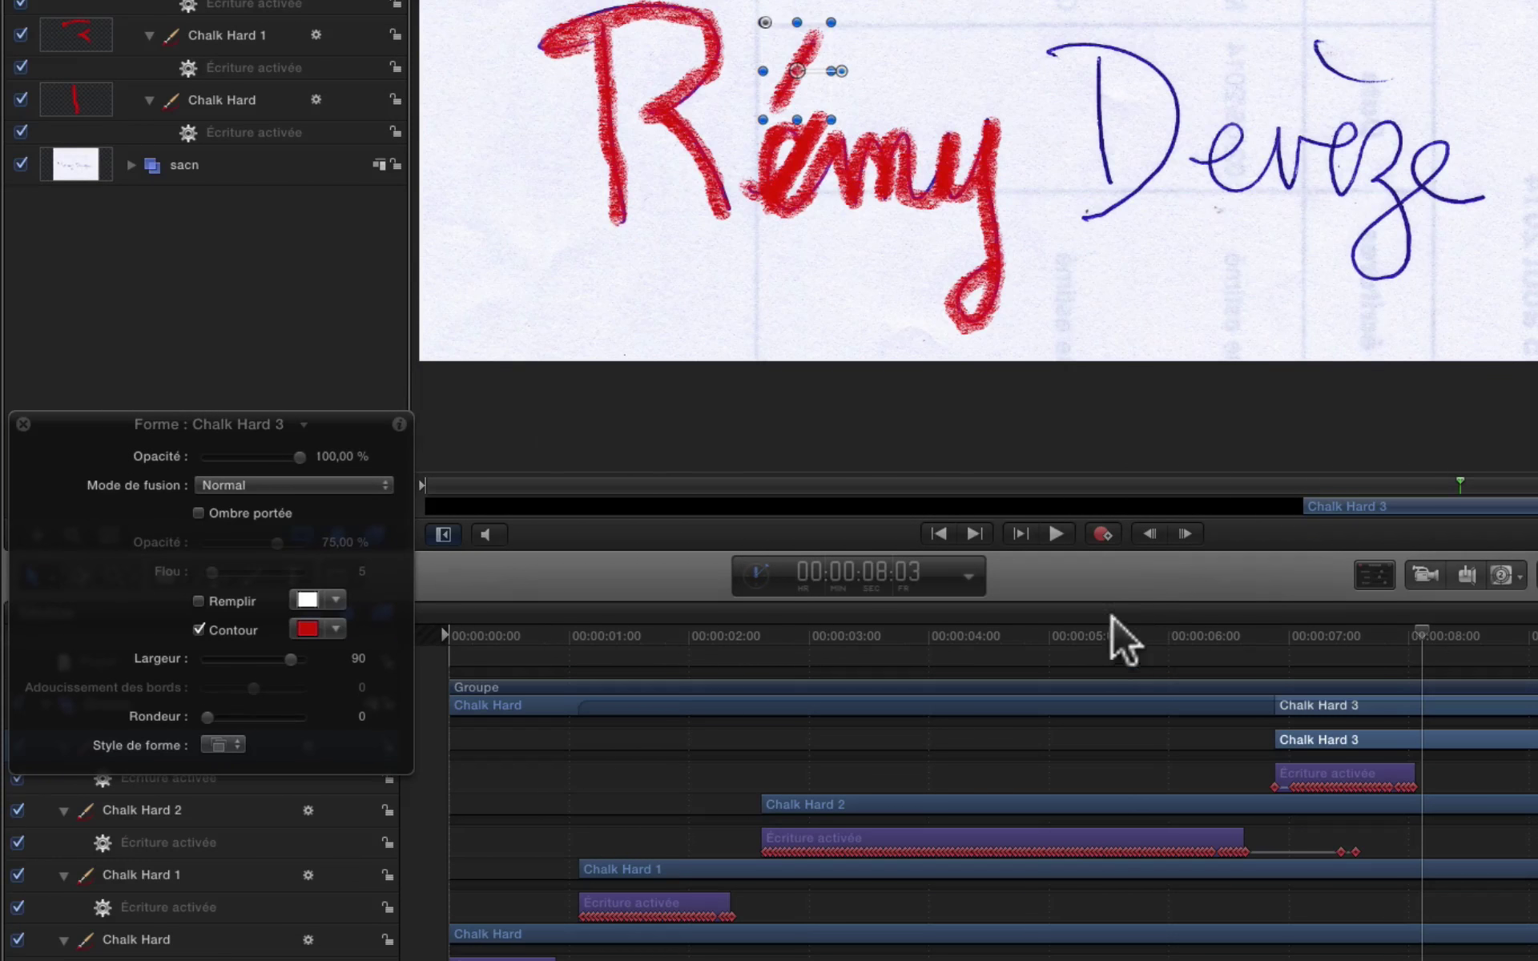
# - Replace the Chalk Hard 2 stroke by repainting the first name's remaining letters, without the accent, in one stroke starting at 00:00:02:15
pyautogui.click(847, 720)
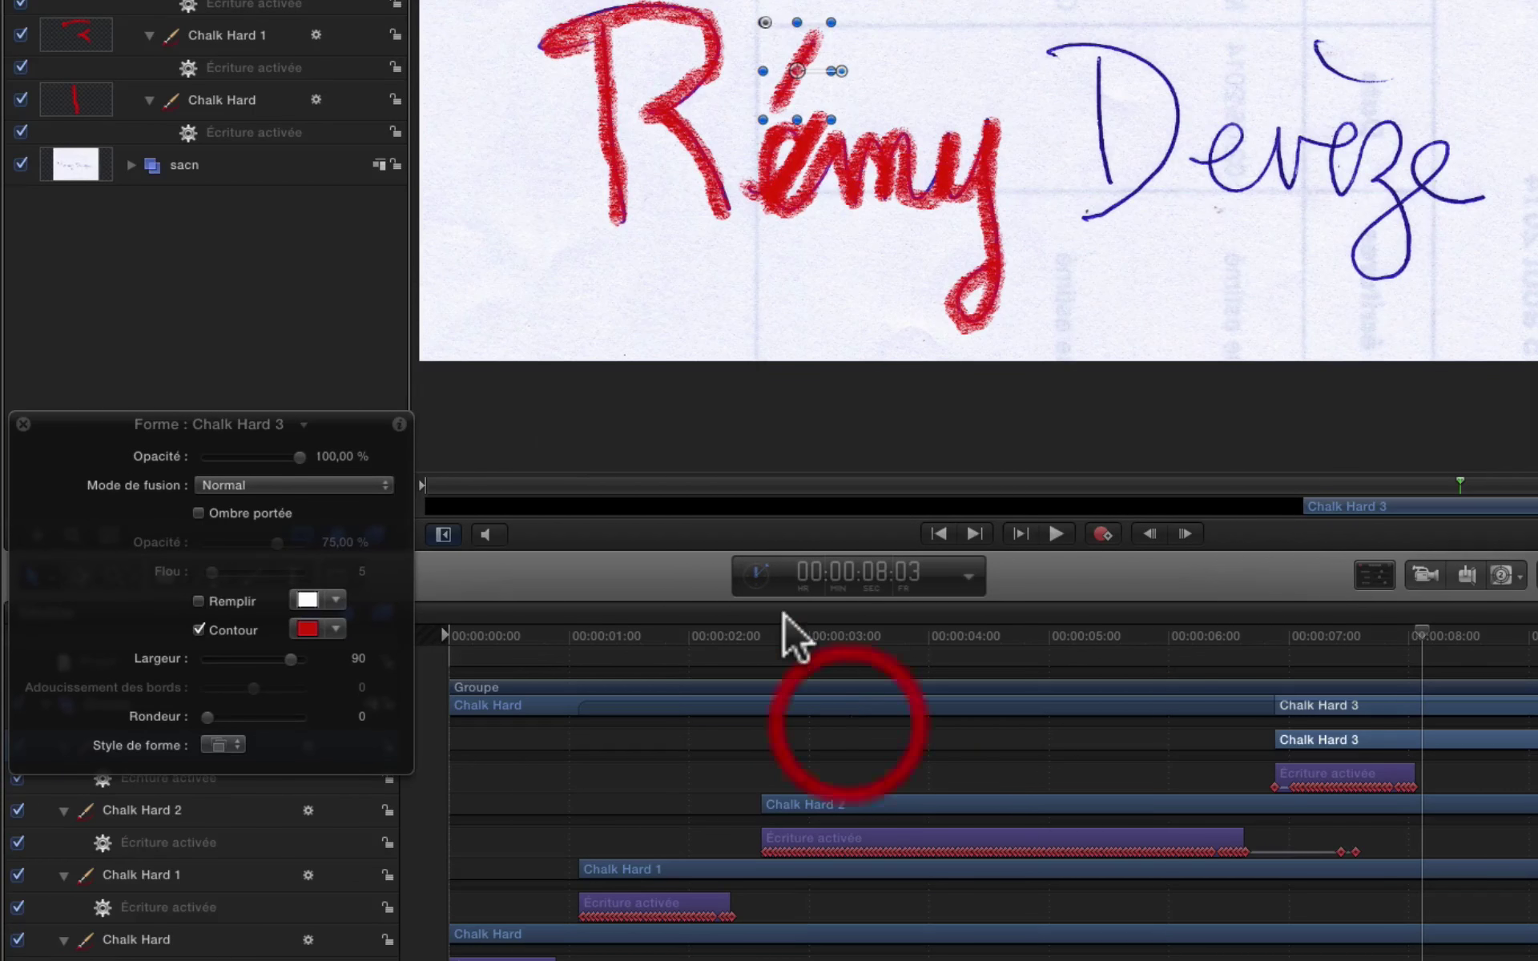
pyautogui.click(759, 643)
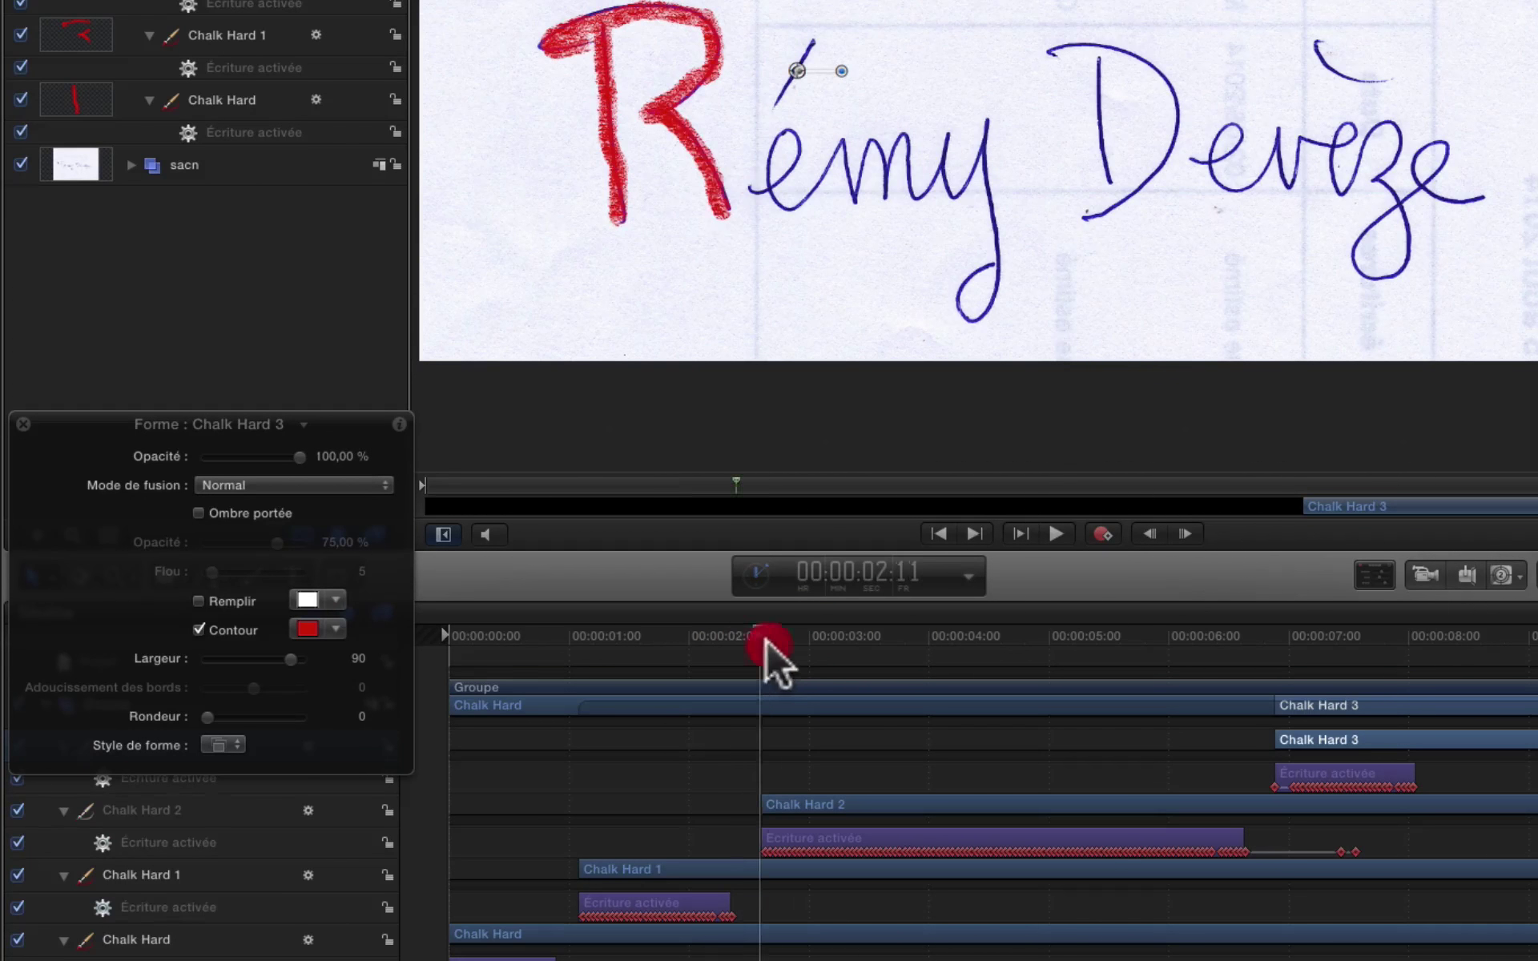
pyautogui.click(893, 795)
pyautogui.press('Delete')
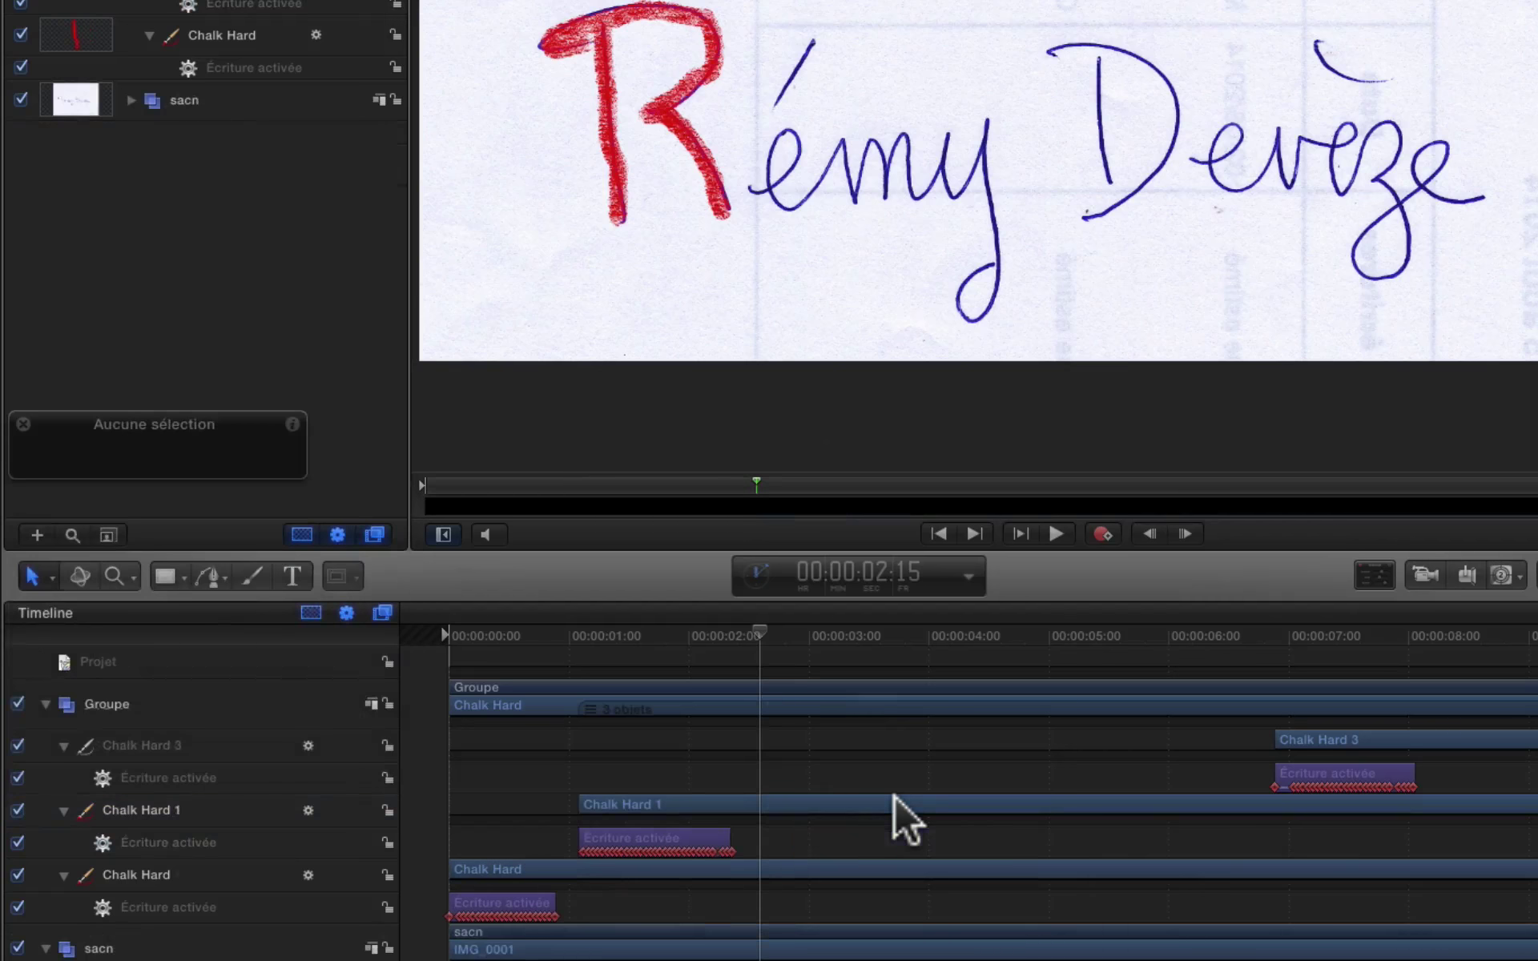
pyautogui.click(244, 576)
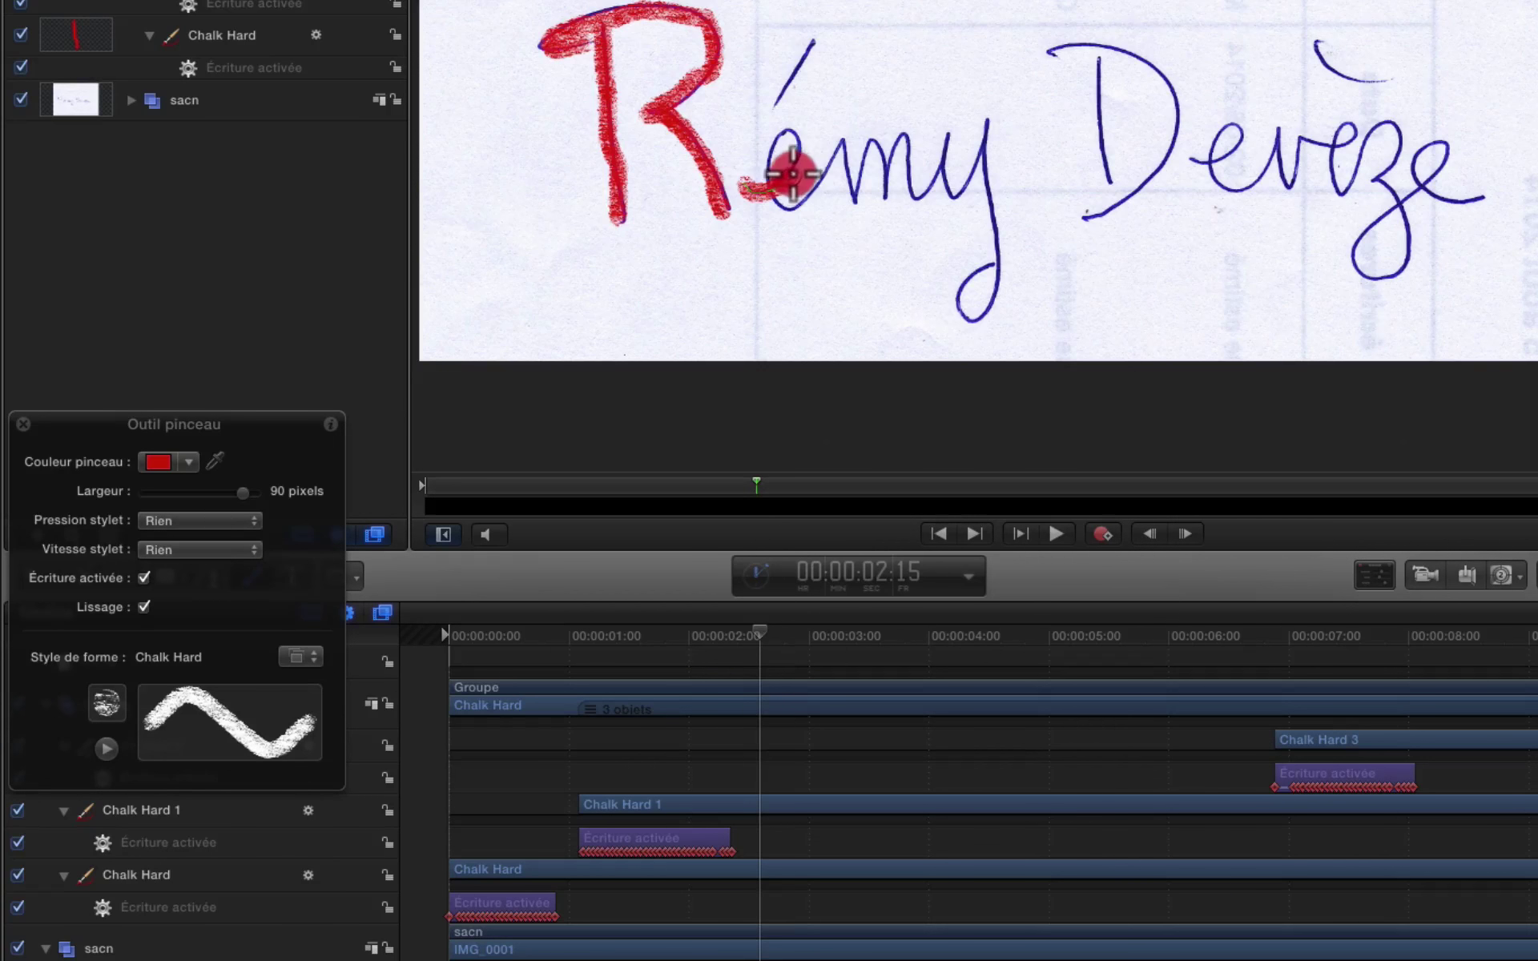
pyautogui.moveTo(799, 160)
pyautogui.mouseDown()
pyautogui.moveTo(800, 128)
pyautogui.moveTo(757, 157)
pyautogui.moveTo(776, 190)
pyautogui.moveTo(816, 181)
pyautogui.moveTo(836, 148)
pyautogui.moveTo(855, 197)
pyautogui.moveTo(858, 173)
pyautogui.moveTo(886, 210)
pyautogui.moveTo(888, 146)
pyautogui.moveTo(932, 179)
pyautogui.moveTo(952, 147)
pyautogui.moveTo(953, 177)
pyautogui.moveTo(987, 126)
pyautogui.moveTo(993, 249)
pyautogui.mouseUp()
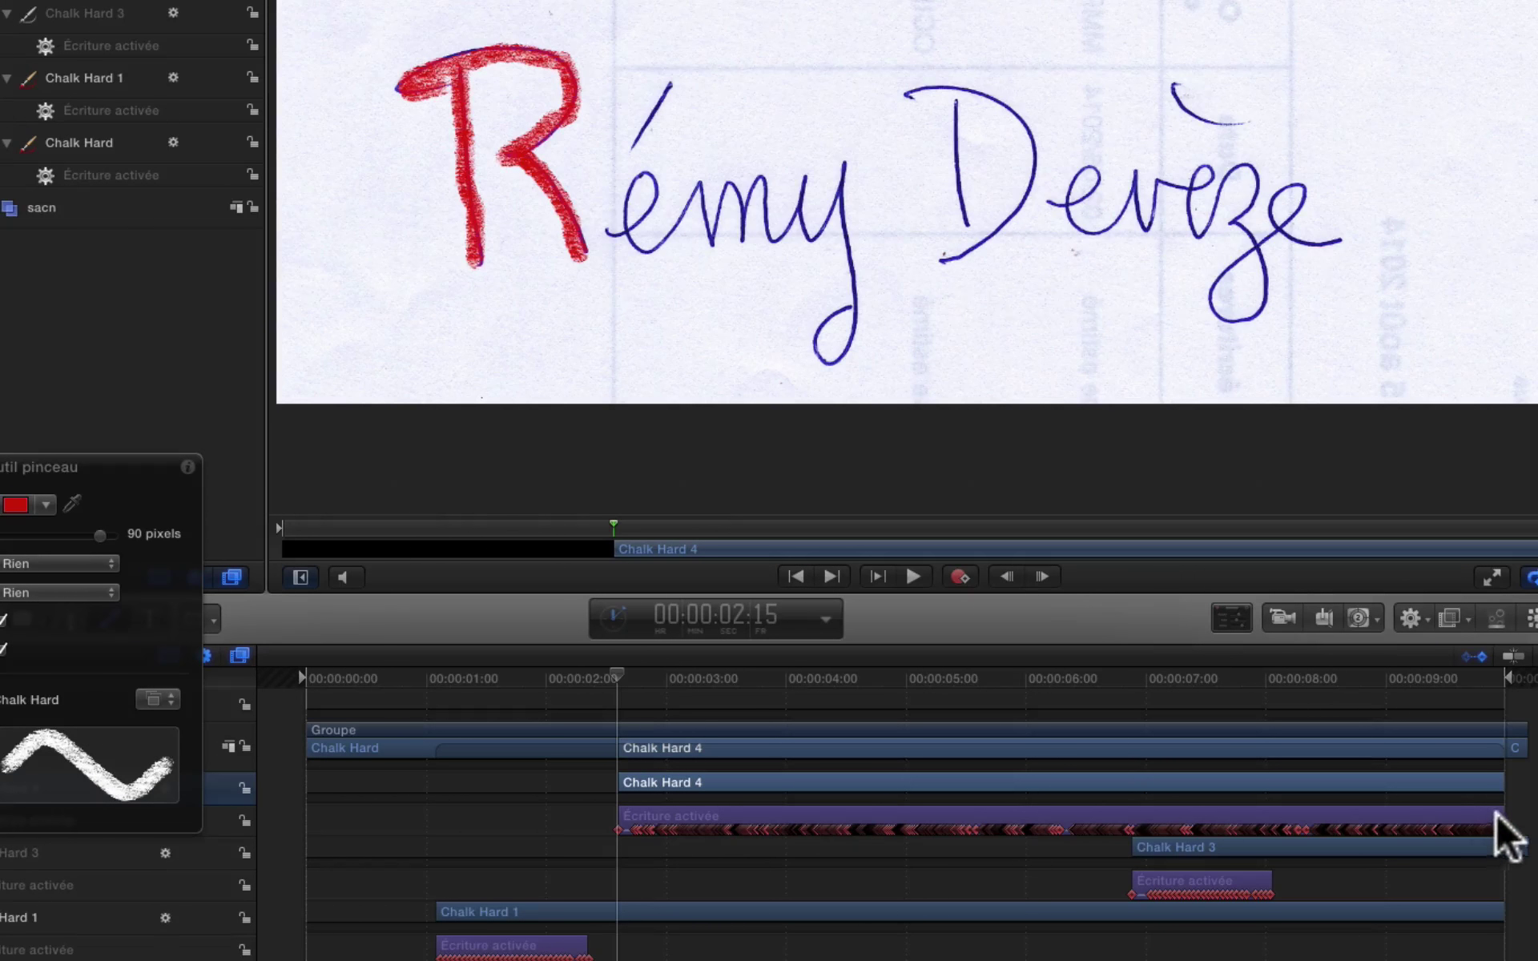
# - Trim the Chalk Hard 4 stroke's Écriture activée behavior to end at about 6.5 seconds and play the animation from the start
pyautogui.moveTo(1496, 821); pyautogui.dragTo(1091, 817)
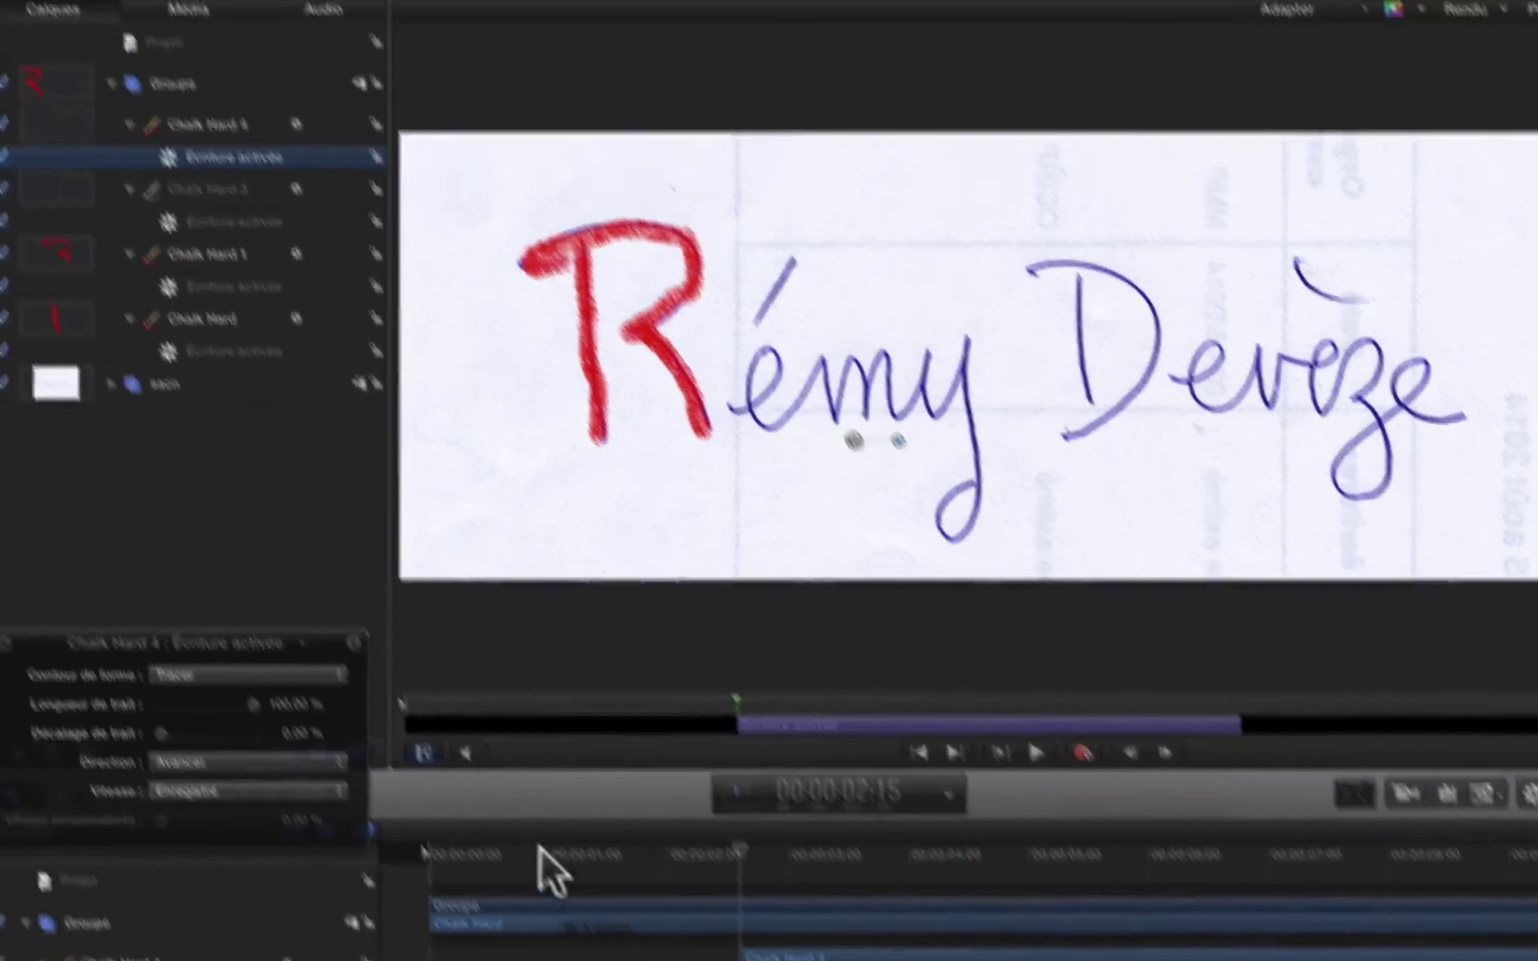
pyautogui.moveTo(414, 678); pyautogui.dragTo(258, 692)
pyautogui.press('space')
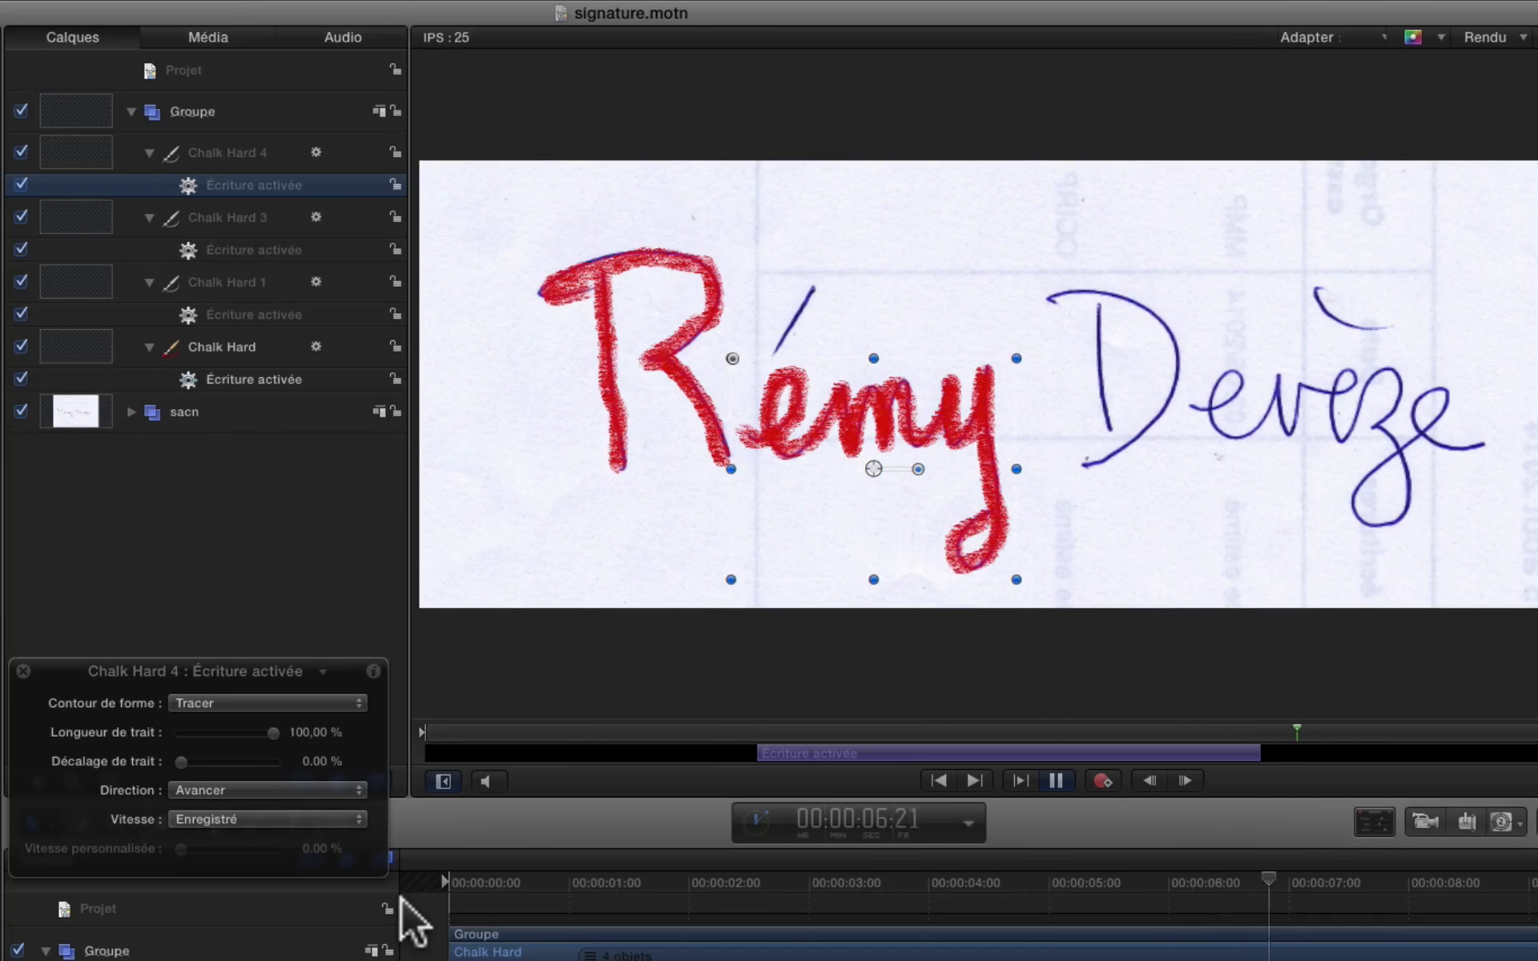
pyautogui.press('space')
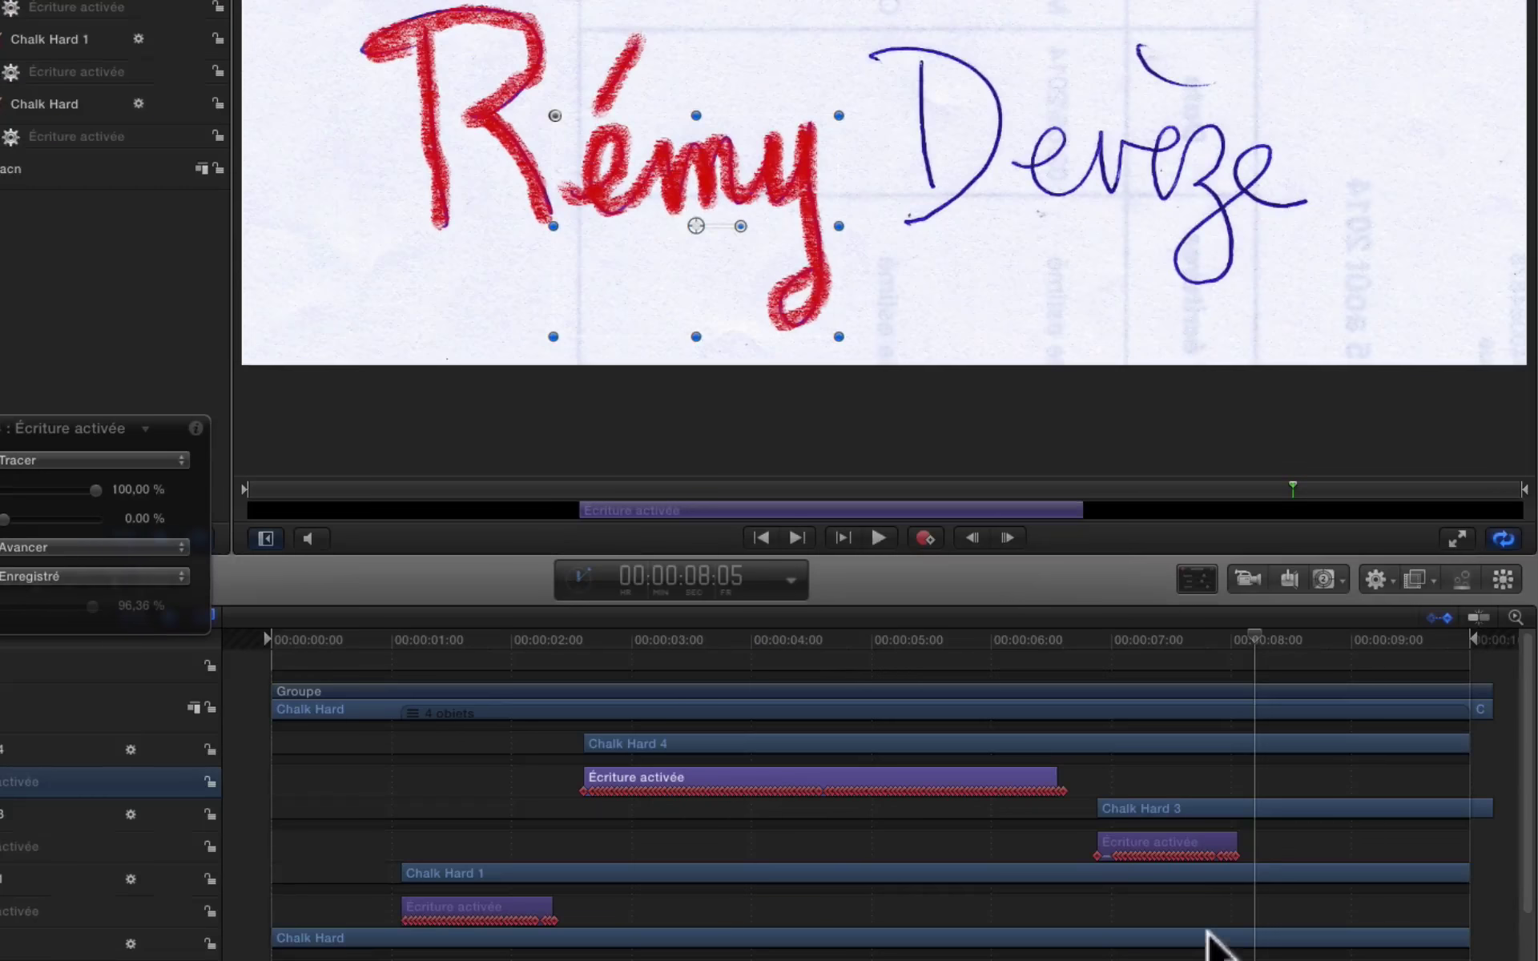
# - Shorten the accent's Écriture activée behavior to end at about 7.5 seconds and play the animation from the start with the sacn group hidden
pyautogui.moveTo(1236, 832); pyautogui.dragTo(1173, 841)
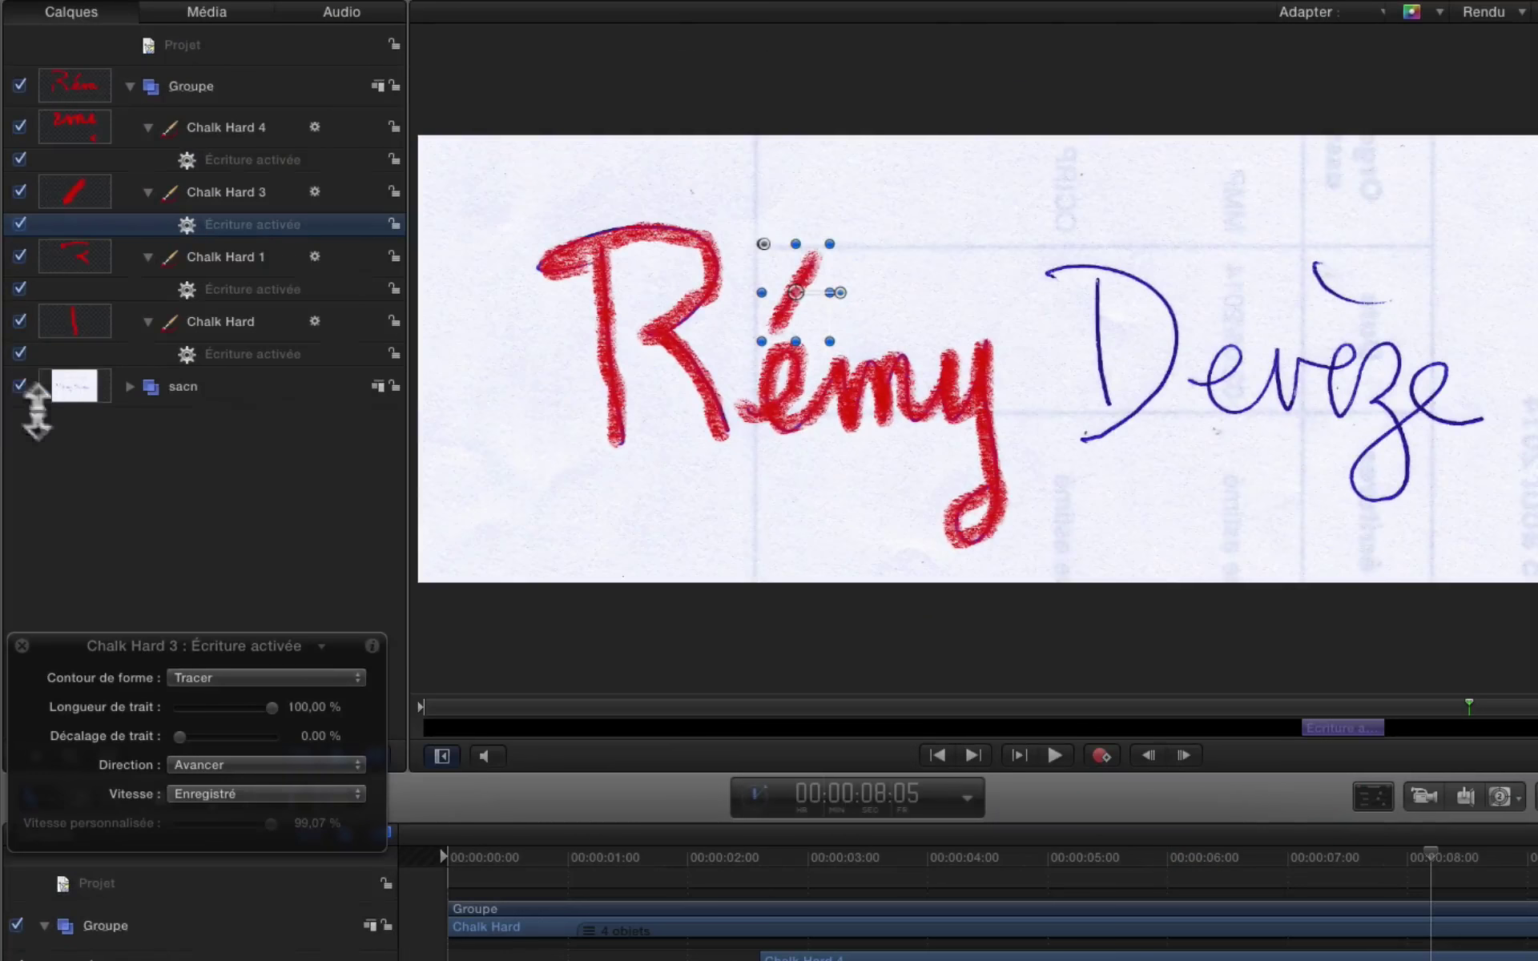
pyautogui.click(19, 386)
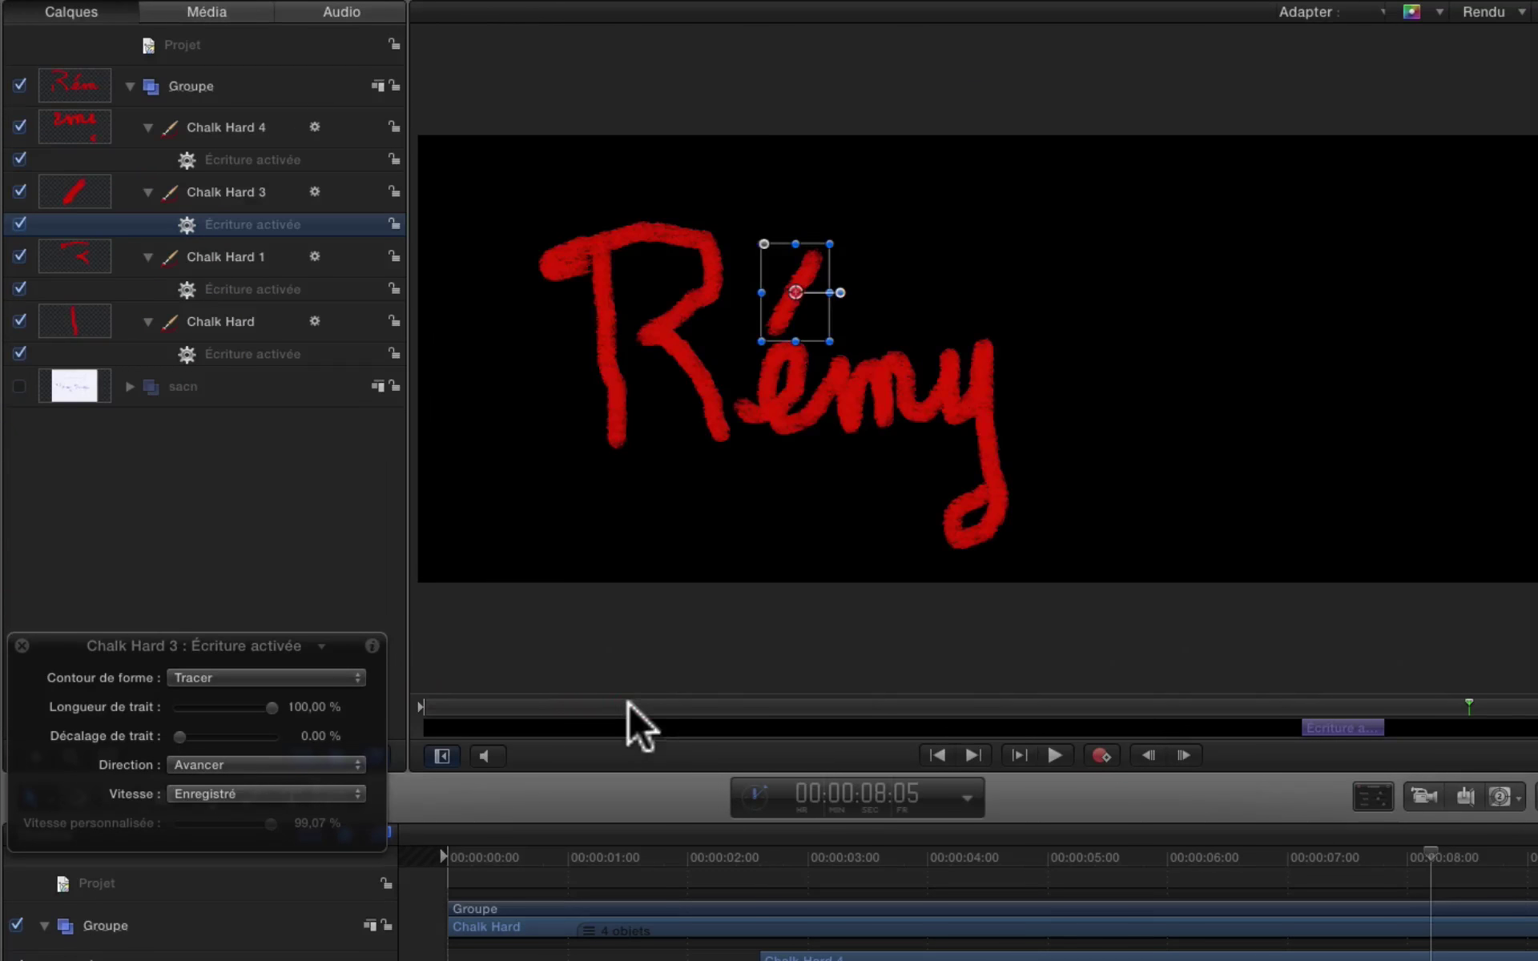
pyautogui.press('Home')
pyautogui.click(352, 688)
pyautogui.press('space')
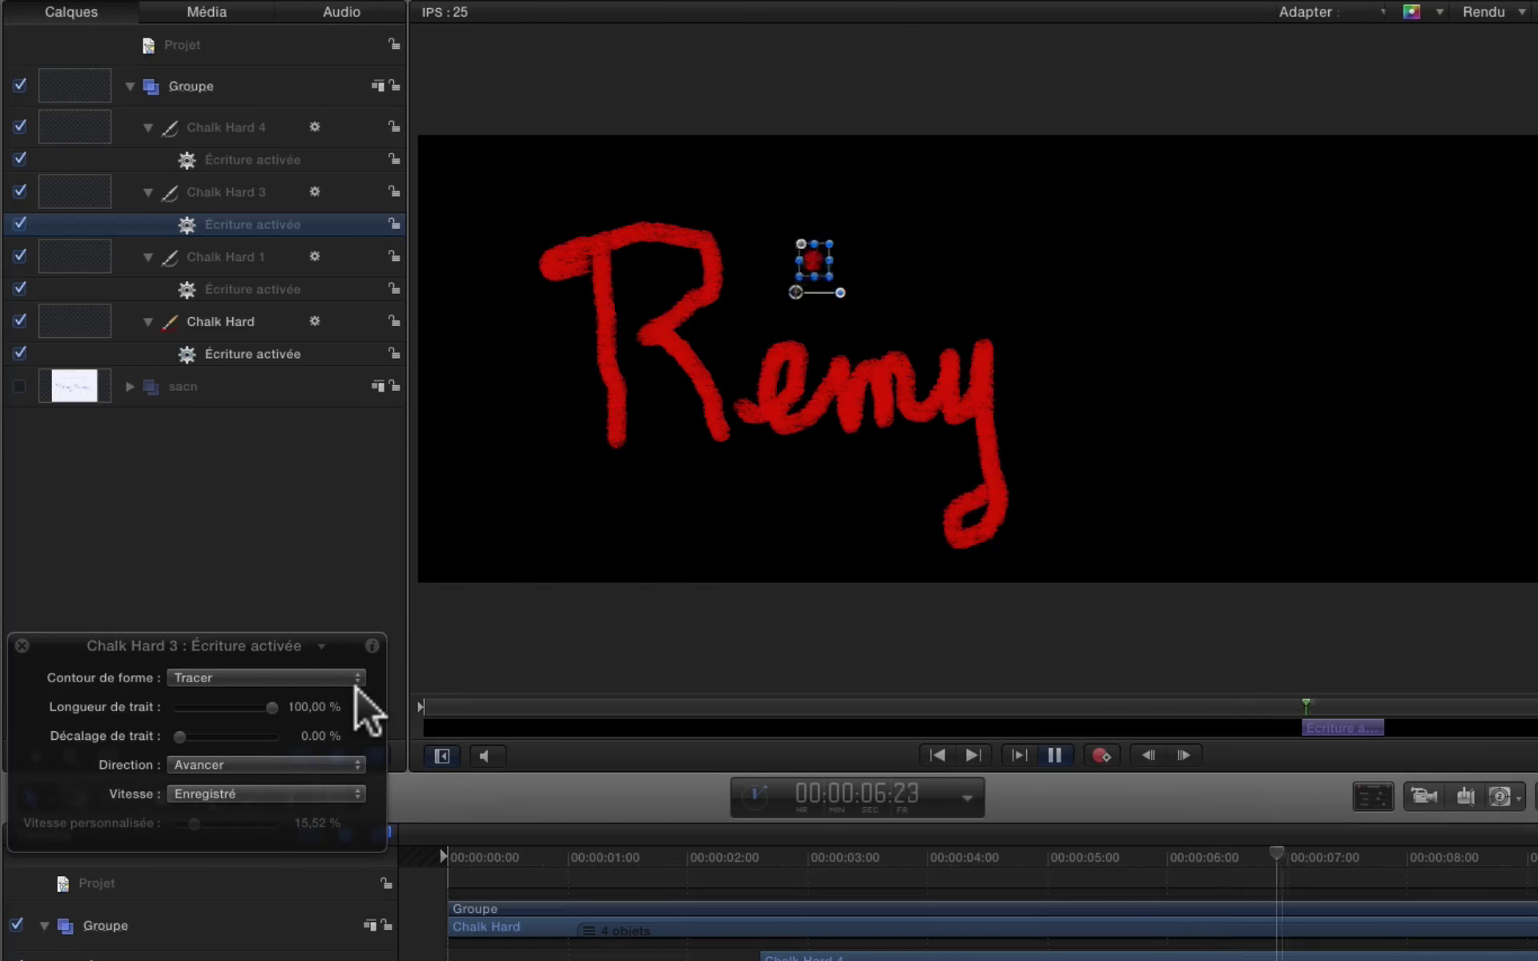
pyautogui.press('space')
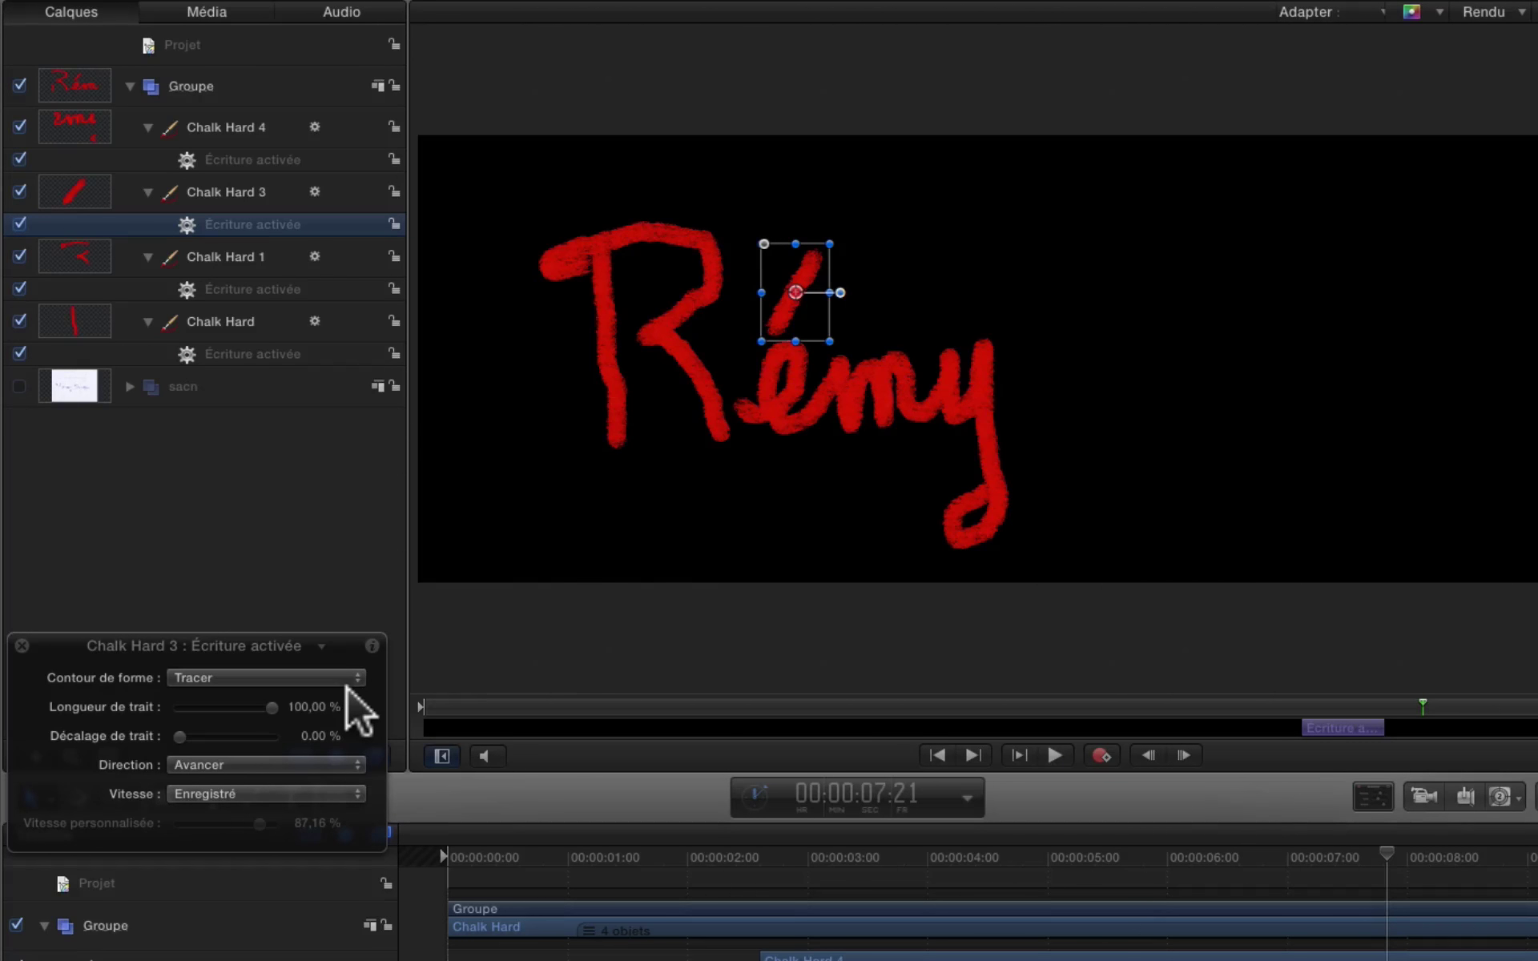